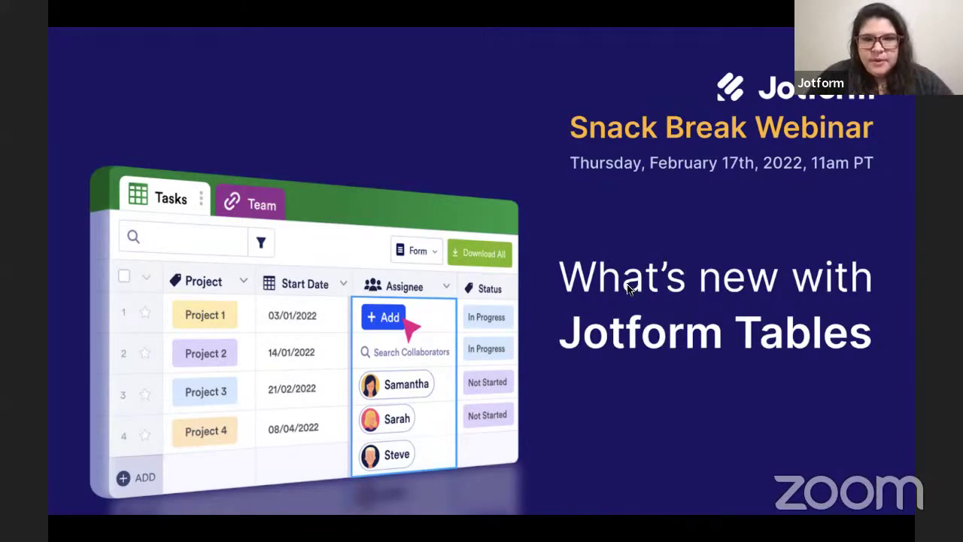
Leave the slideshow, switch to the Cookies for Koalas table and maximize the browser window.
key(Escape)
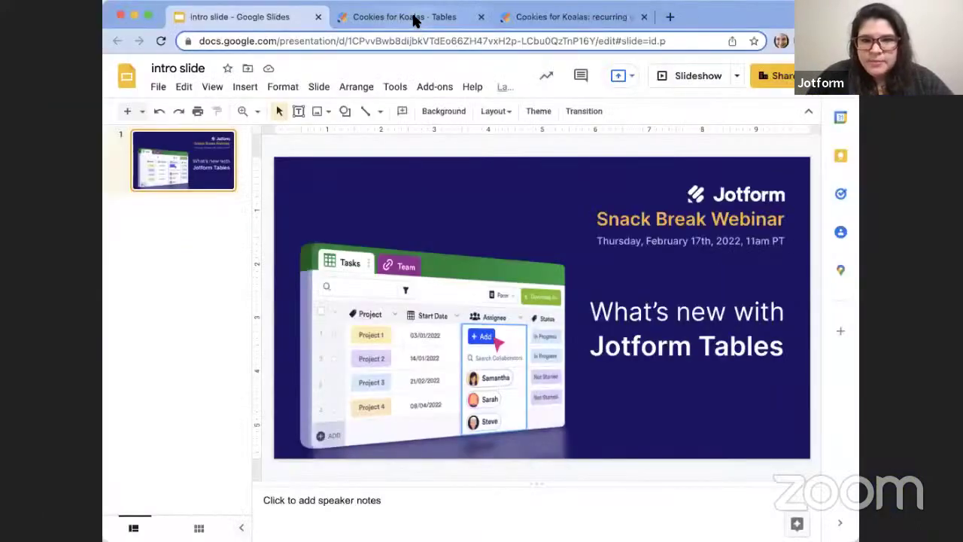
click(413, 18)
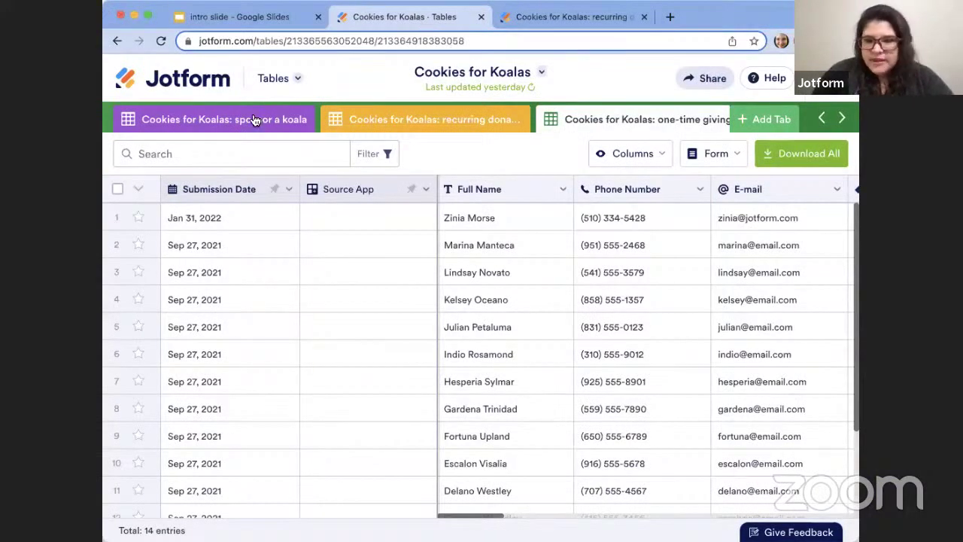
click(149, 17)
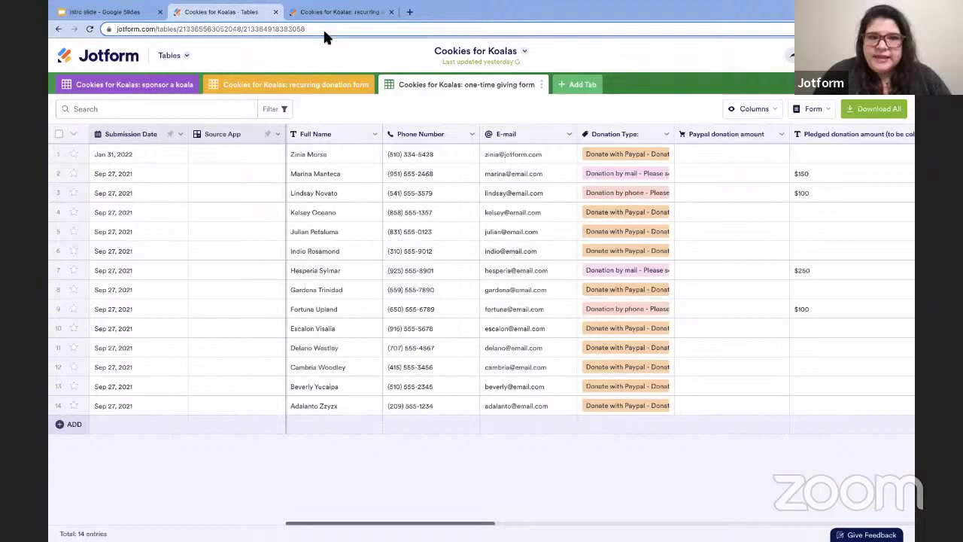
Select the Full Name column and scroll right through the receipt, CC and follow-up columns.
mouse_move(323, 27)
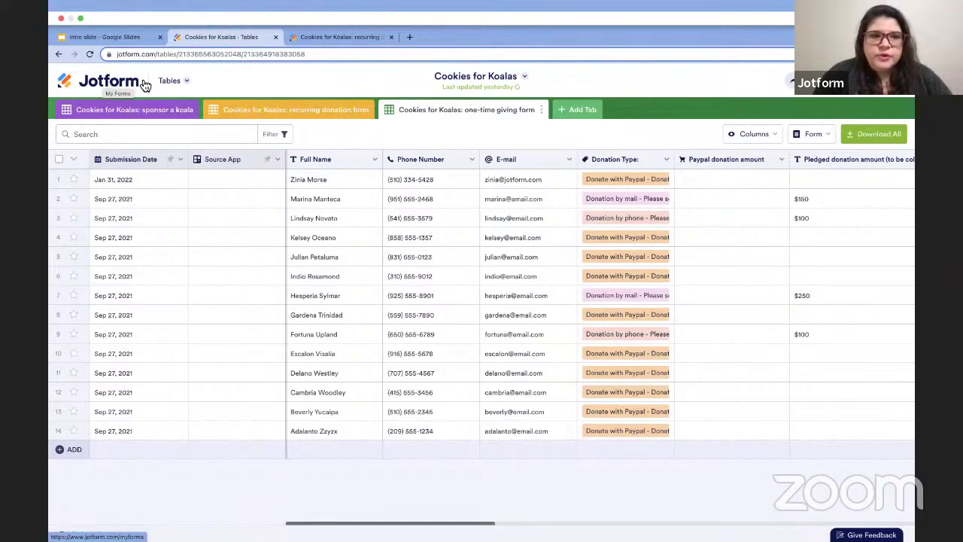
click(172, 83)
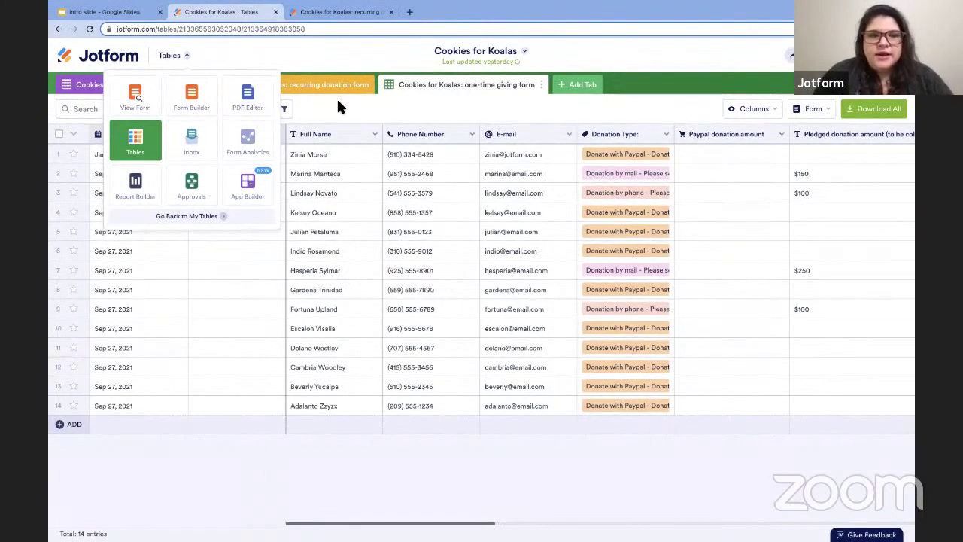
click(337, 107)
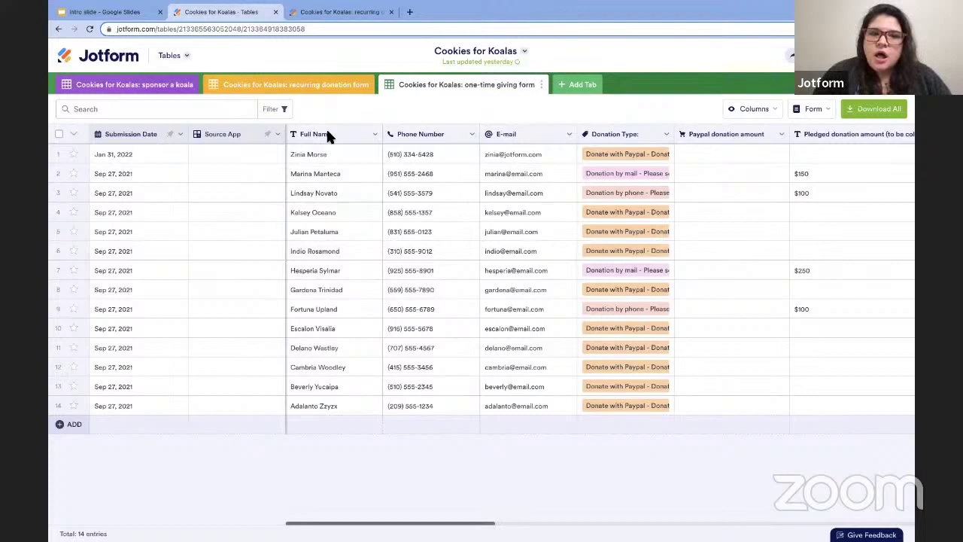
click(327, 136)
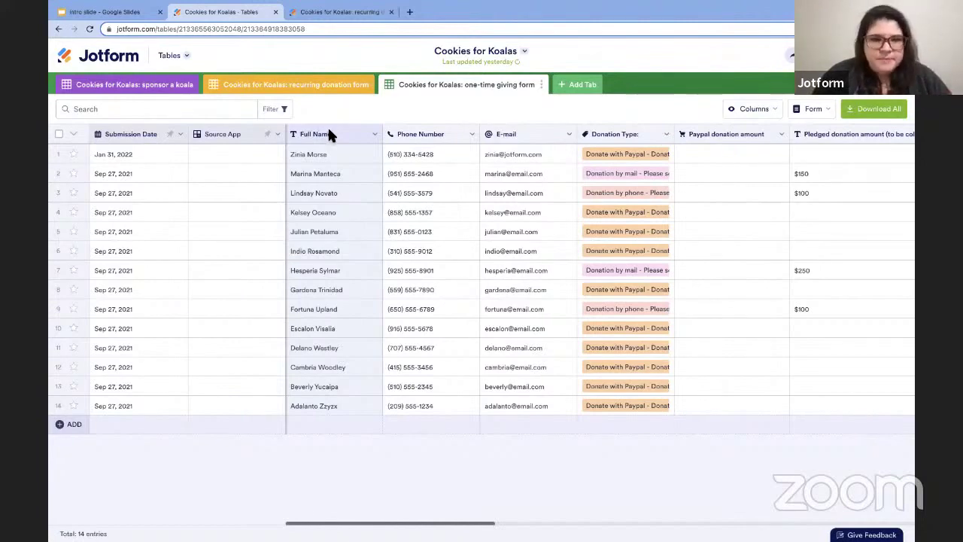
scroll(612, 201, right, 2)
scroll(612, 201, right, 5)
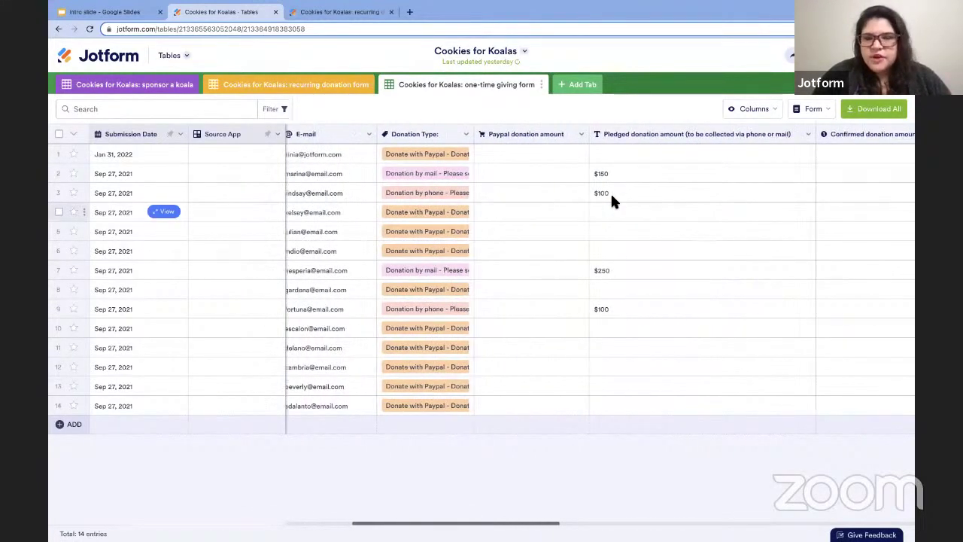
scroll(672, 218, right, 4)
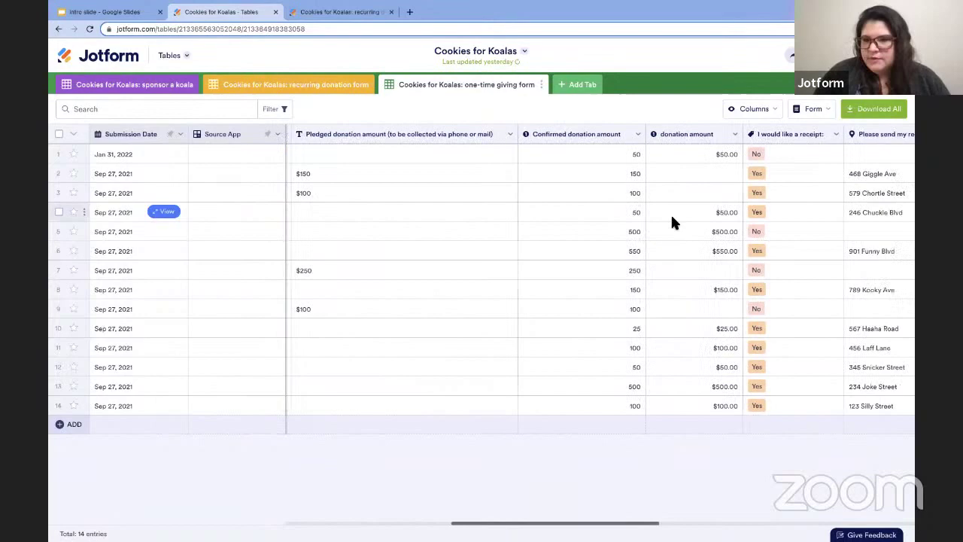
scroll(672, 218, right, 5)
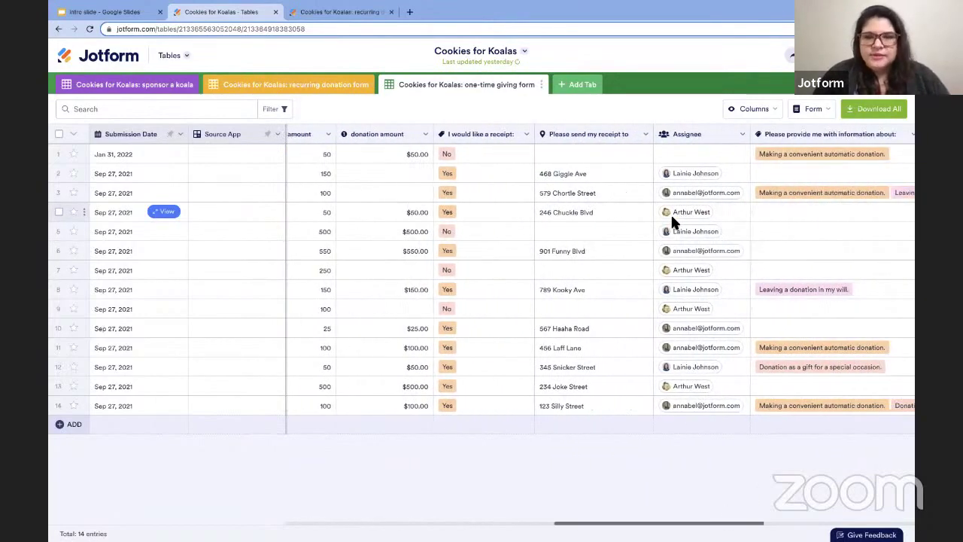
scroll(675, 223, right, 3)
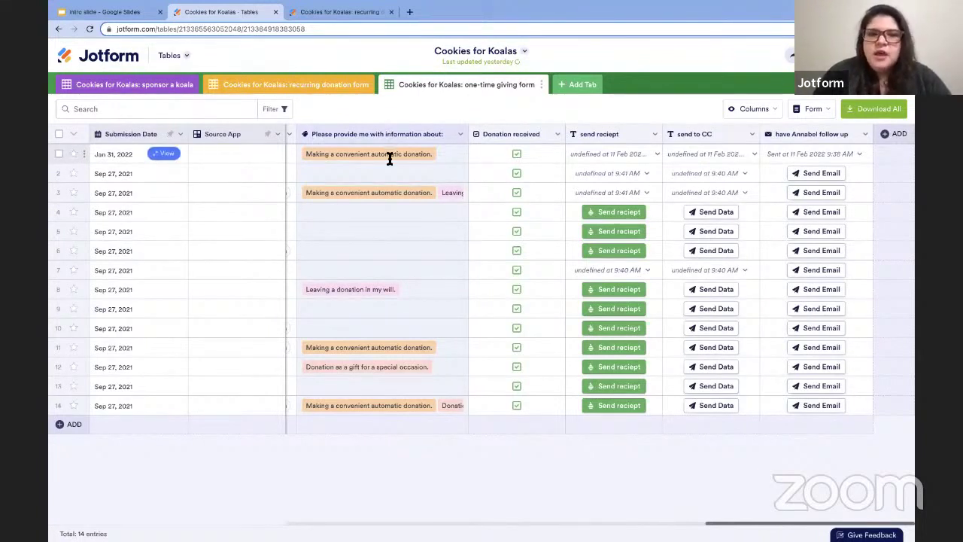
Briefly edit row 1's interest tags, then start adding a new column to the table.
click(389, 155)
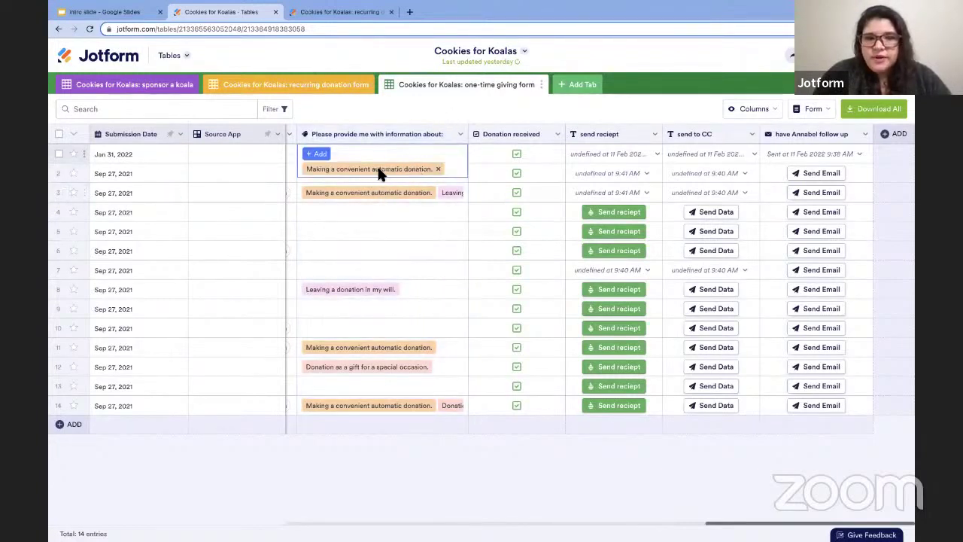
click(435, 101)
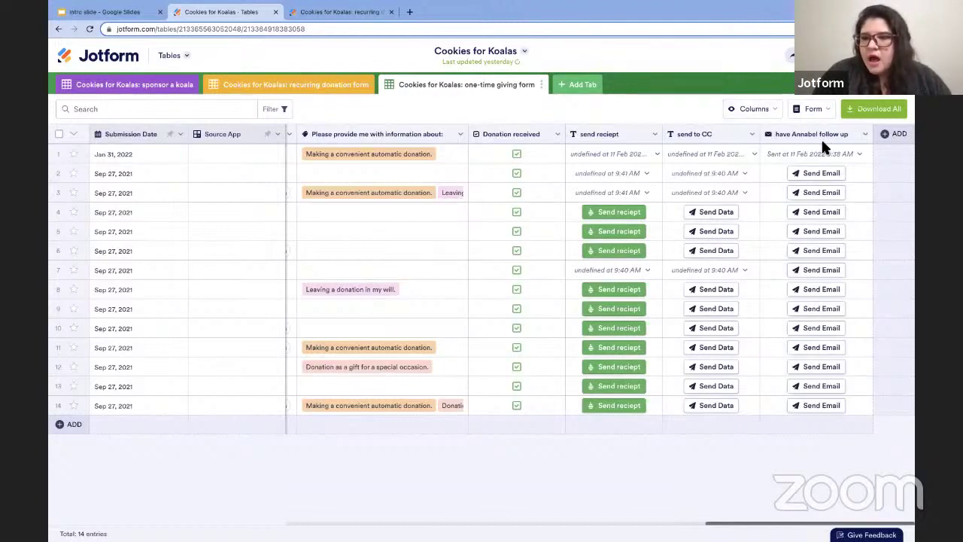
click(887, 135)
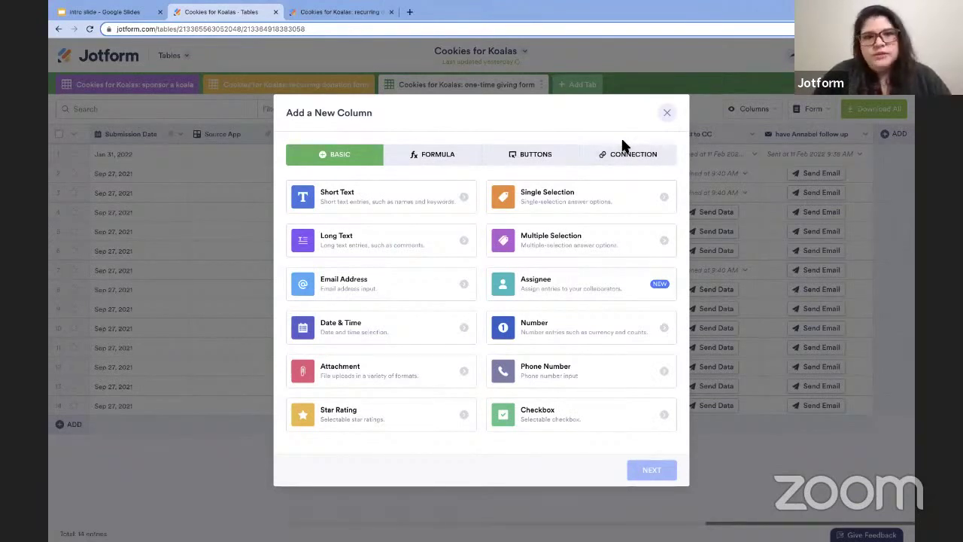
Choose a Send Form button column named 'send recurring donation form'.
click(536, 162)
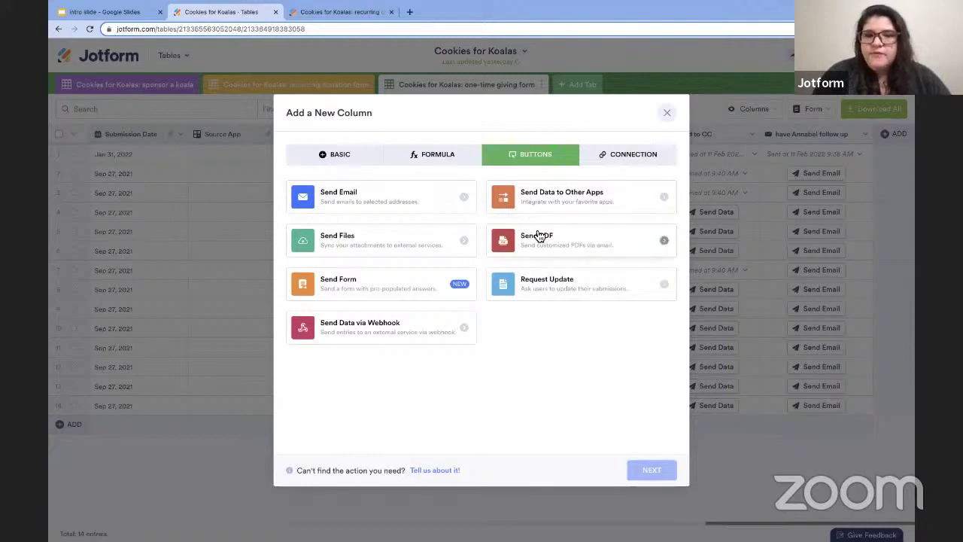
click(420, 291)
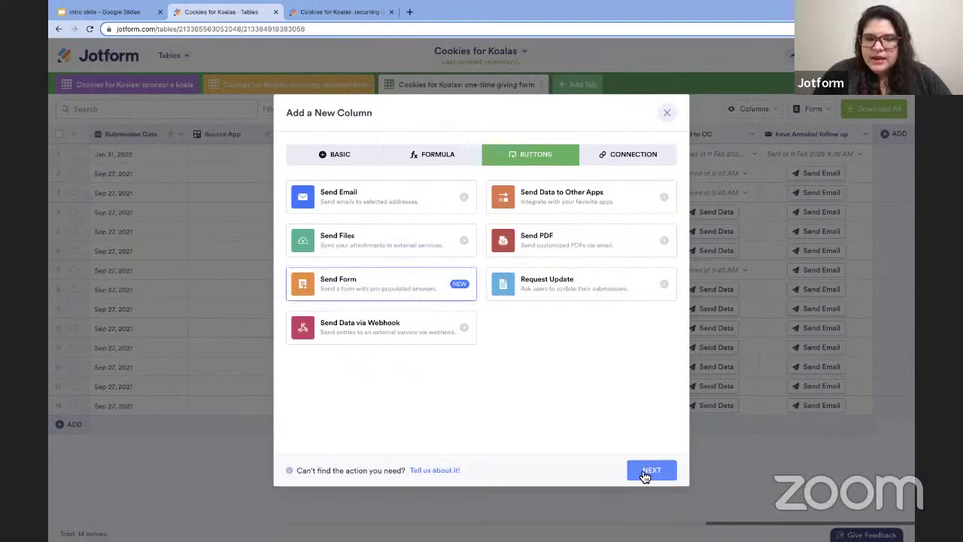
click(644, 472)
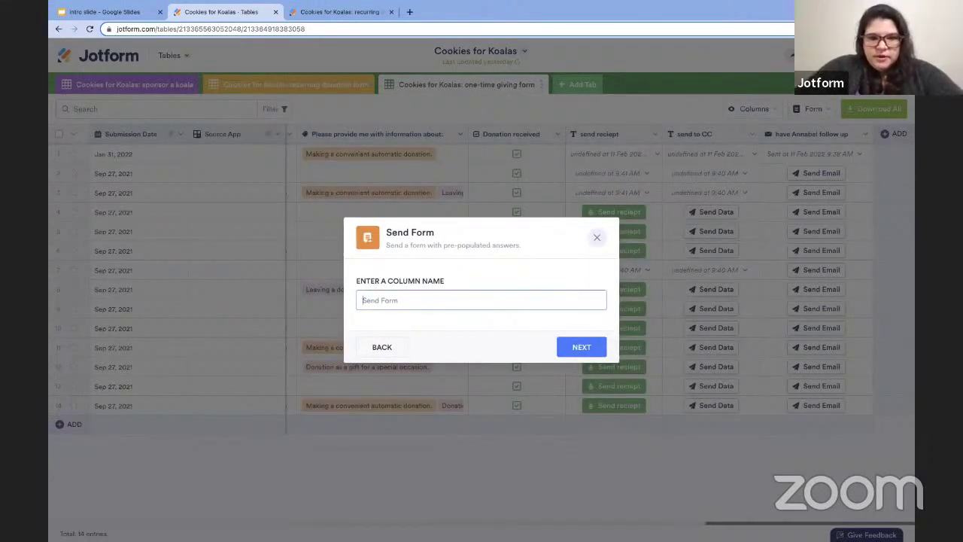
text(send recurring )
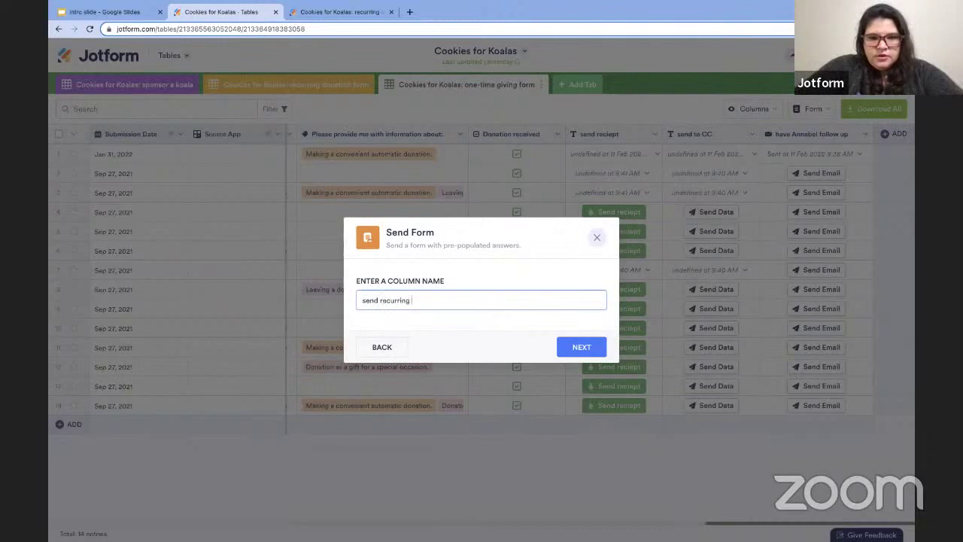
text(donation f)
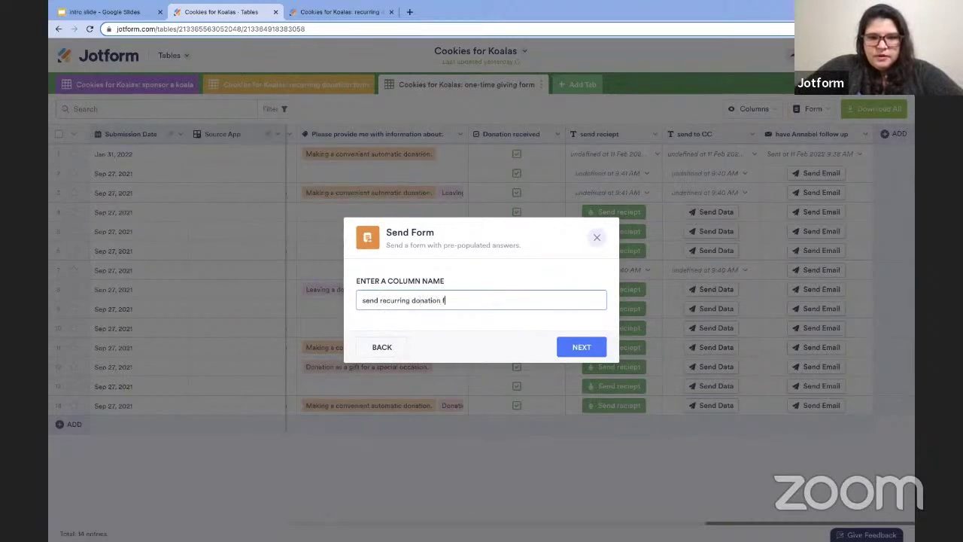
text(orm)
click(571, 348)
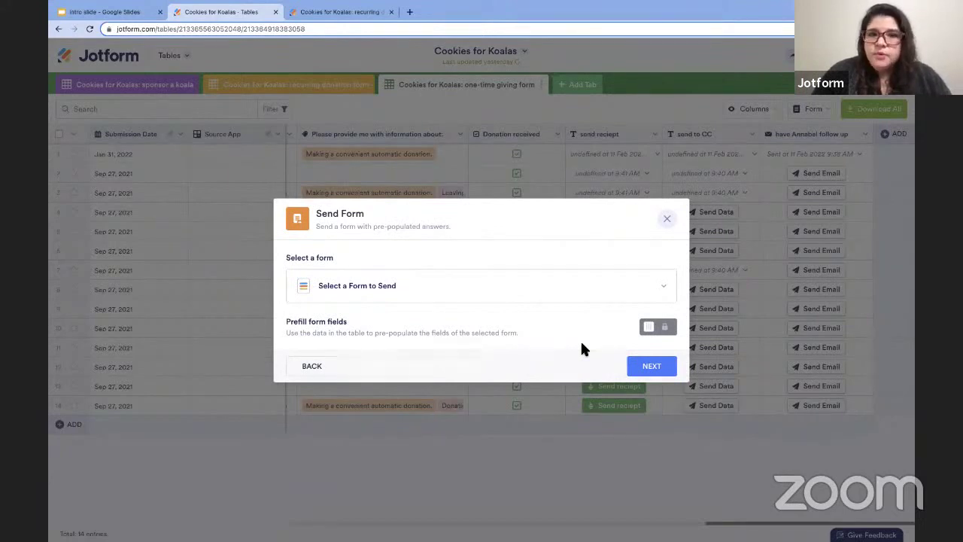
Search 'coo' and link the column to the Cookies for Koalas recurring donation form.
click(484, 287)
click(327, 322)
text(coo)
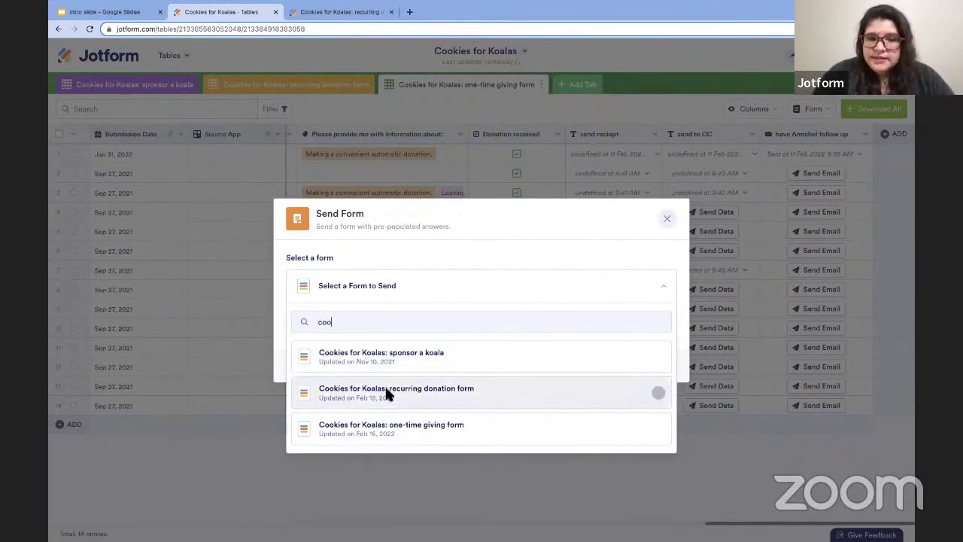
click(392, 392)
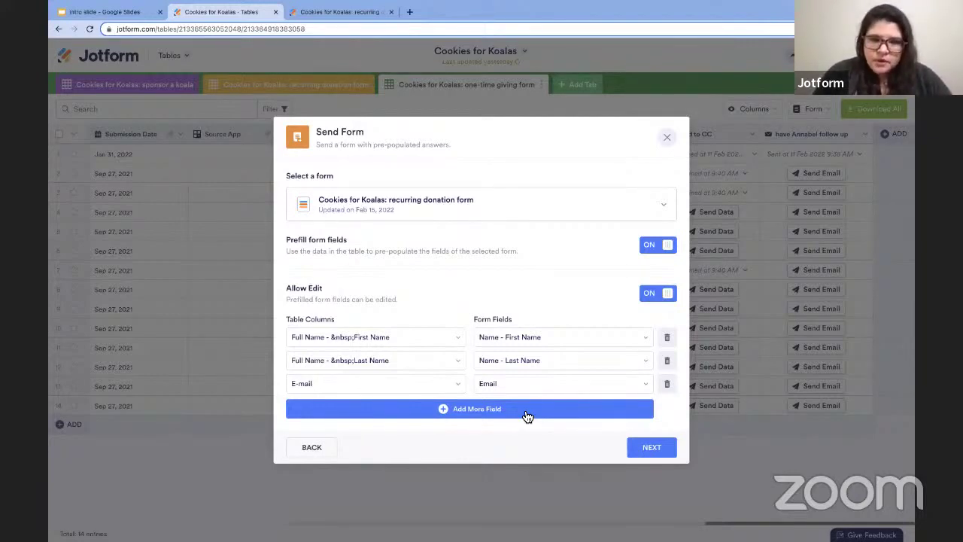
click(652, 449)
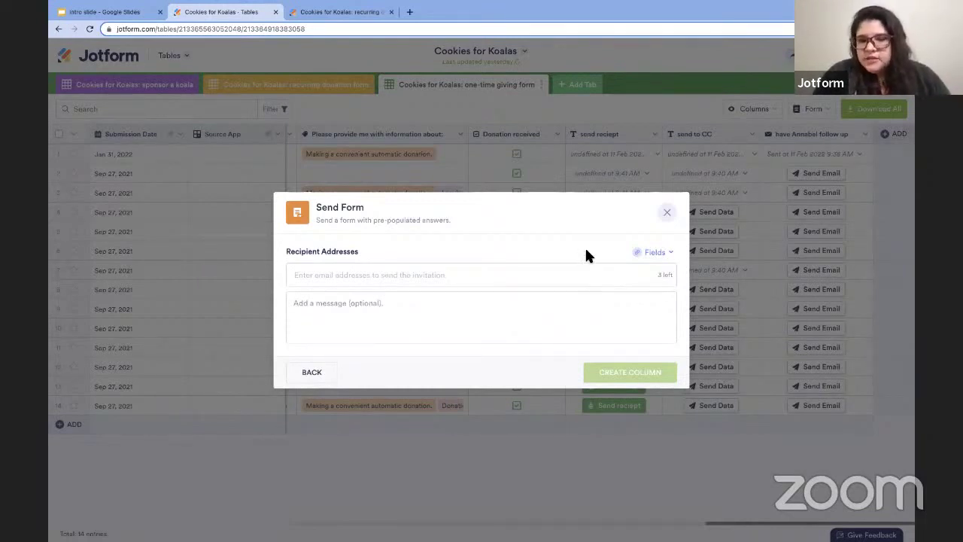
Set each row's E-mail field as the recipient and create the Send Form column.
click(656, 254)
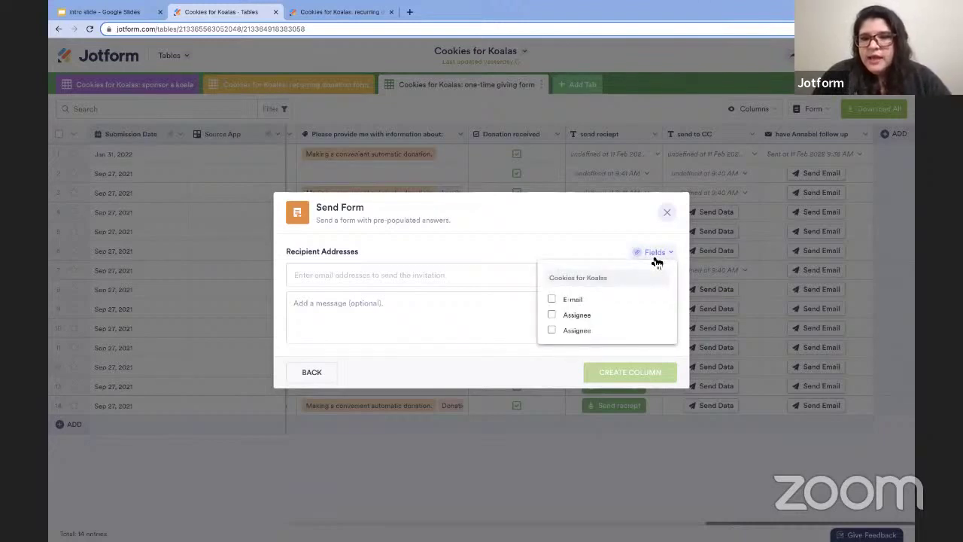
click(574, 299)
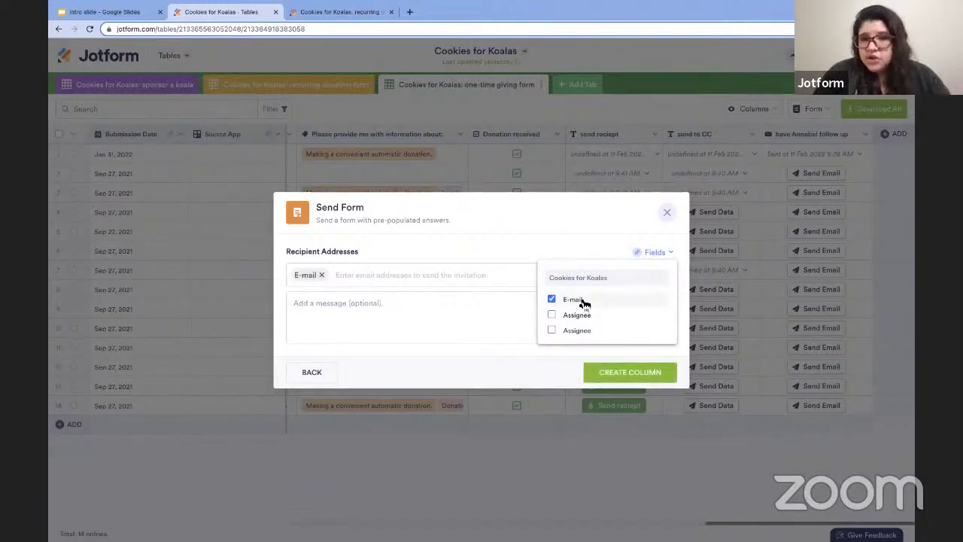
click(380, 303)
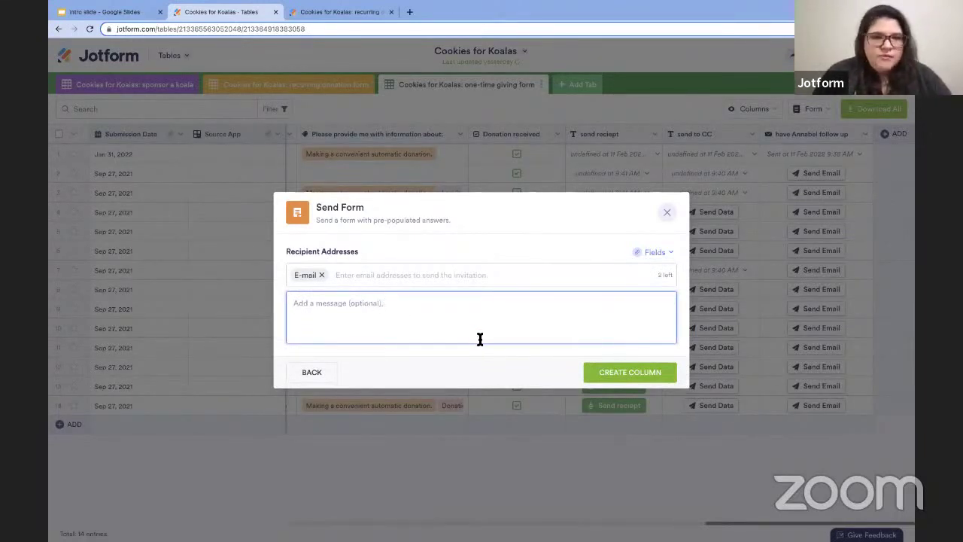
click(617, 378)
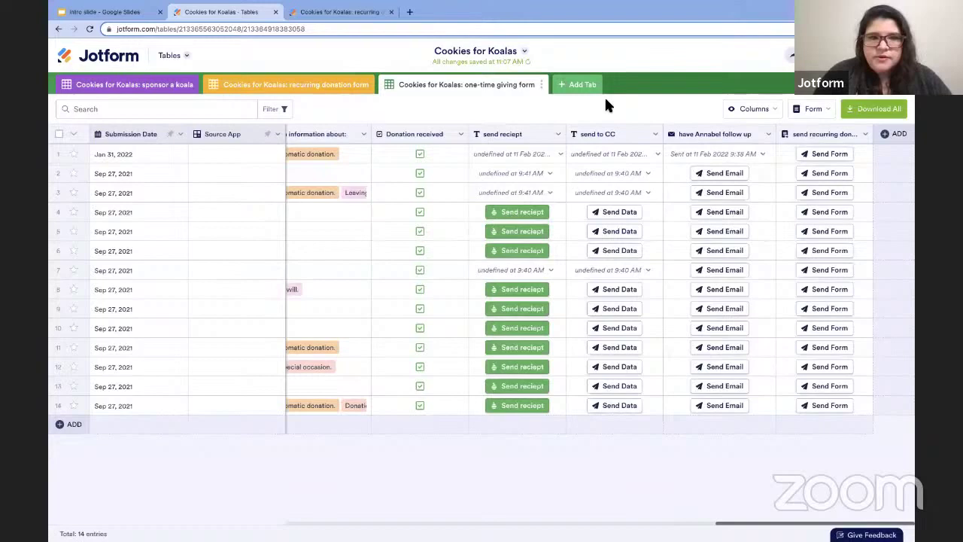
Switch to the Cookies for Koalas recurring donation form browser tab.
click(353, 11)
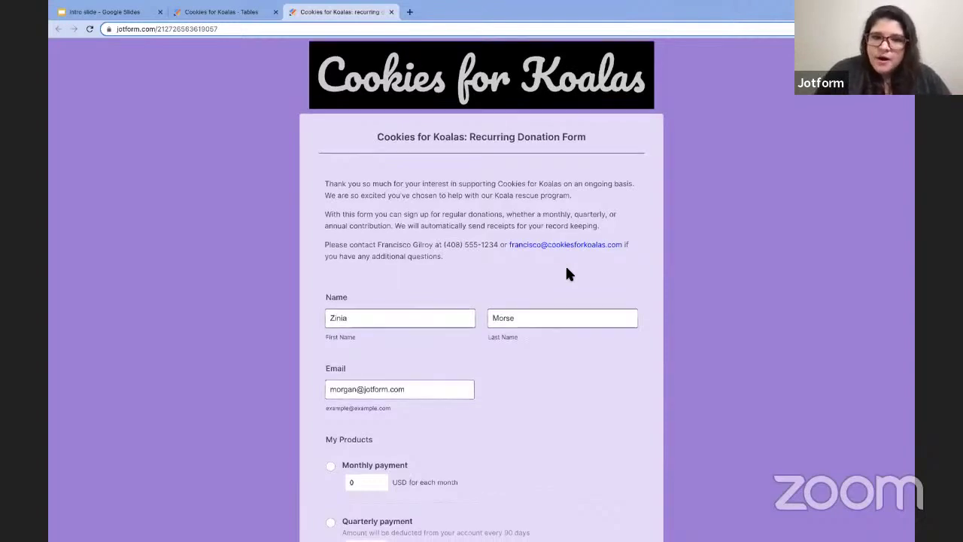
Scroll the prefilled donation form down to Submit, then go back to the Cookies for Koalas table.
scroll(567, 269, down, 1)
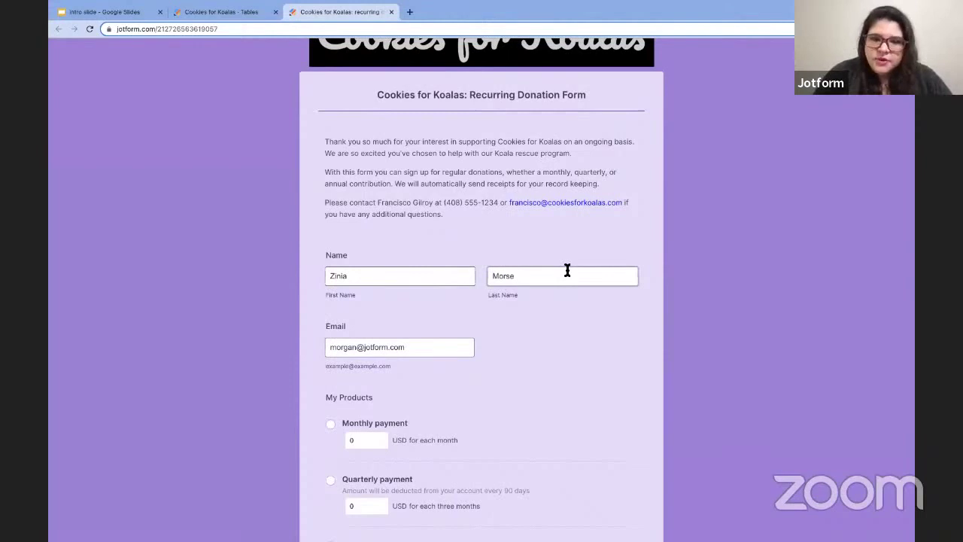
scroll(568, 269, down, 3)
scroll(568, 269, down, 1)
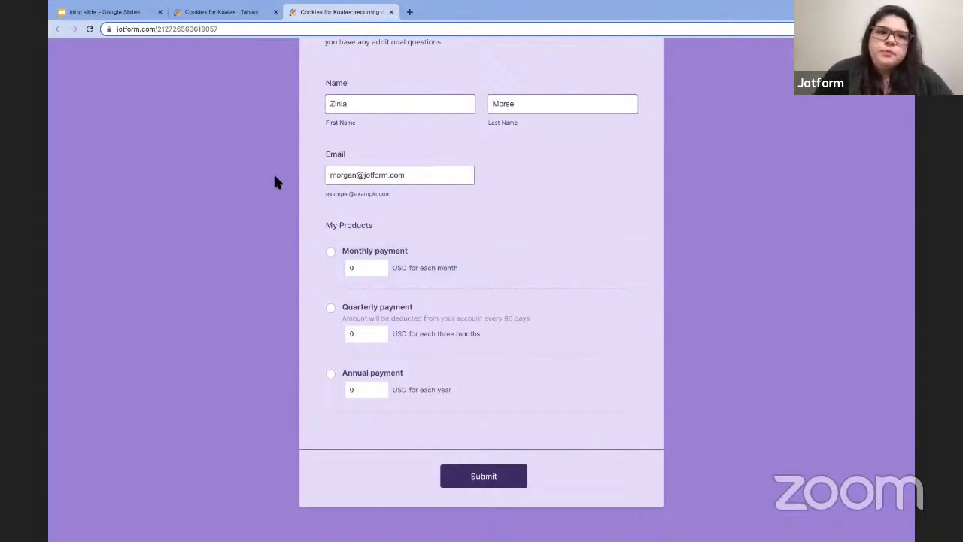
click(218, 12)
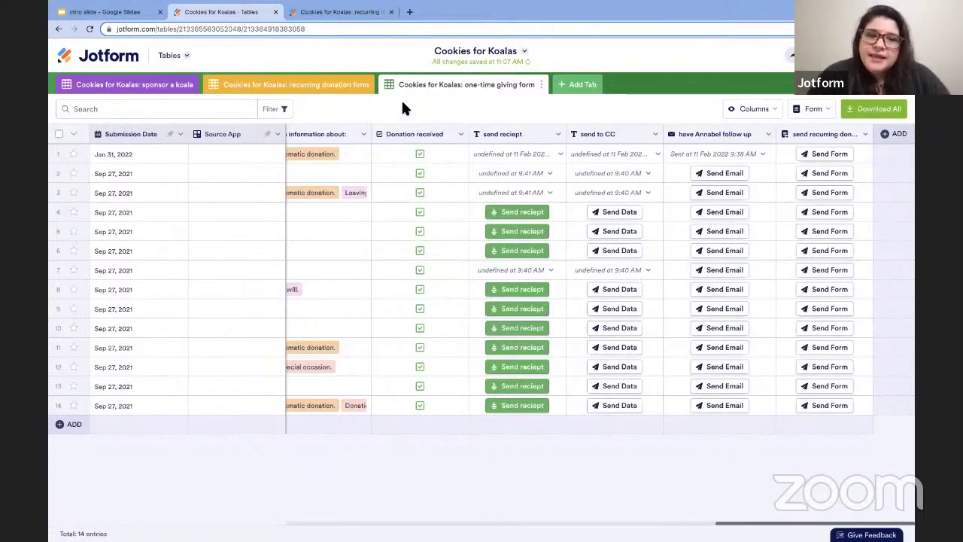
Scroll left to the Assignee column and open the Share Table dialog.
scroll(419, 214, left, 5)
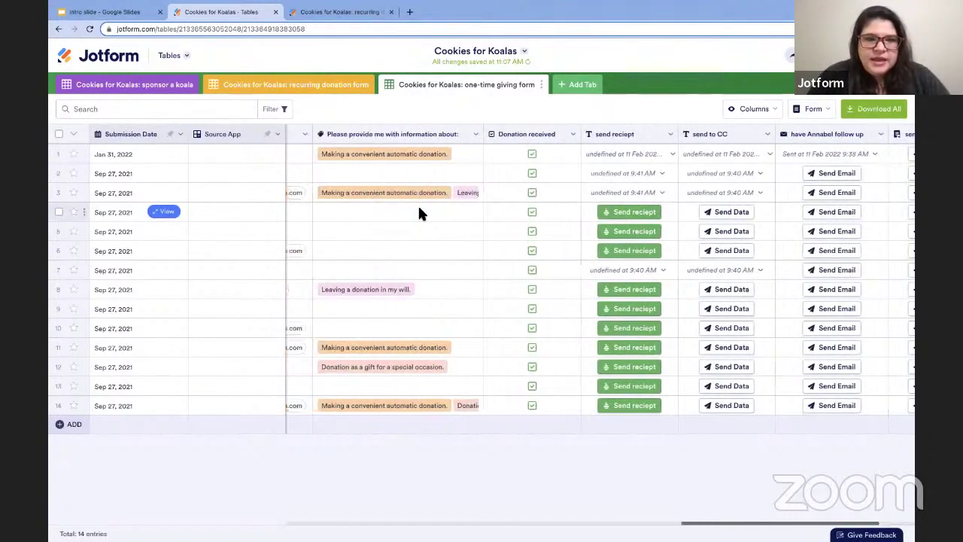
scroll(418, 204, left, 3)
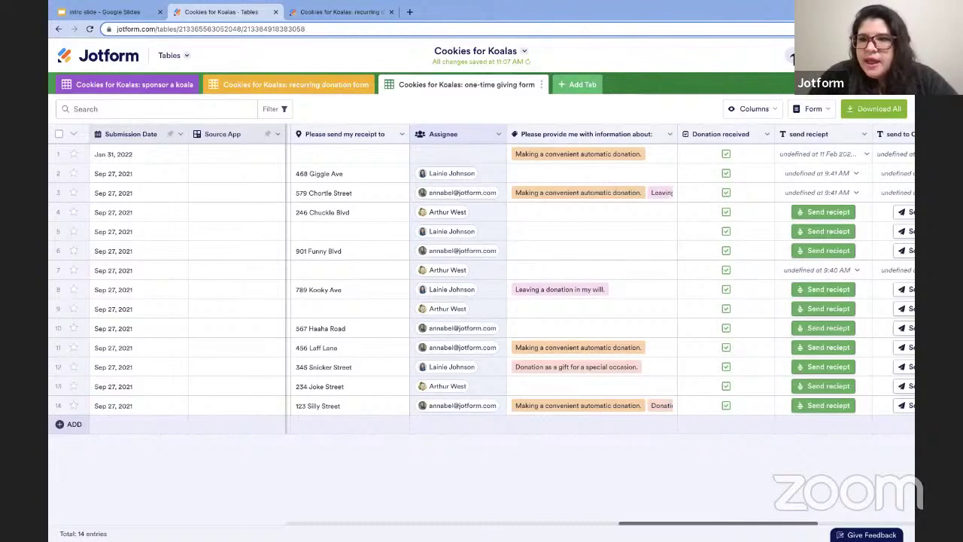
click(828, 55)
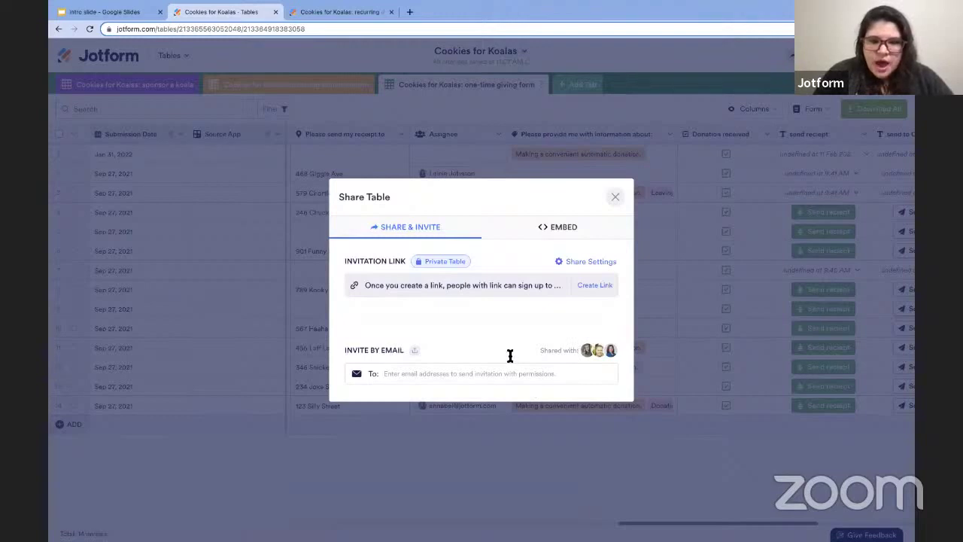
Check the email invite's Read Only and Collaborator options, leaving it on Read Only.
click(495, 374)
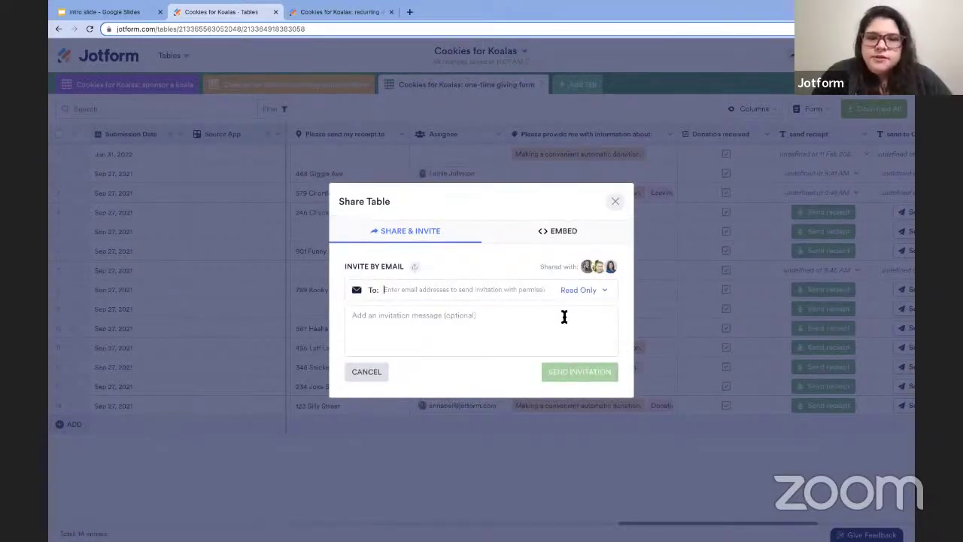
click(590, 298)
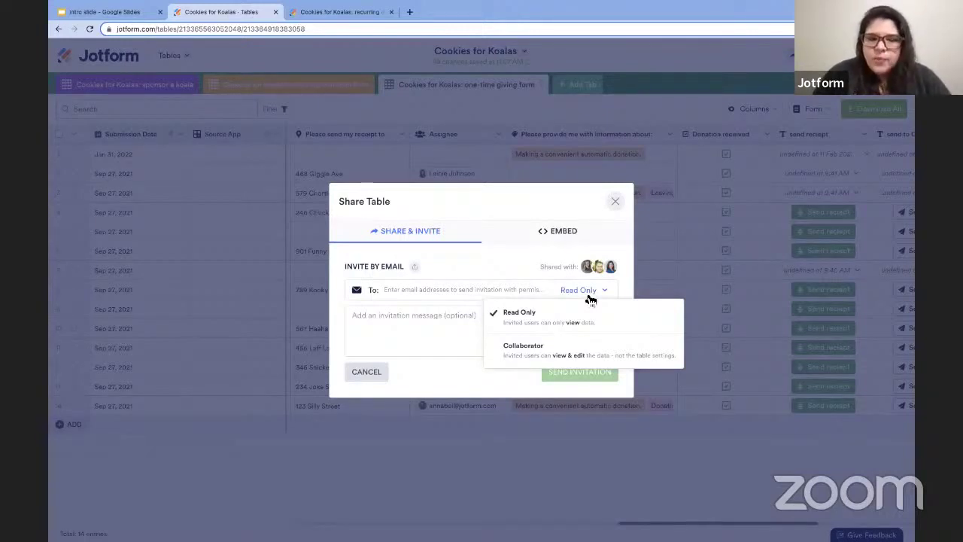
click(543, 265)
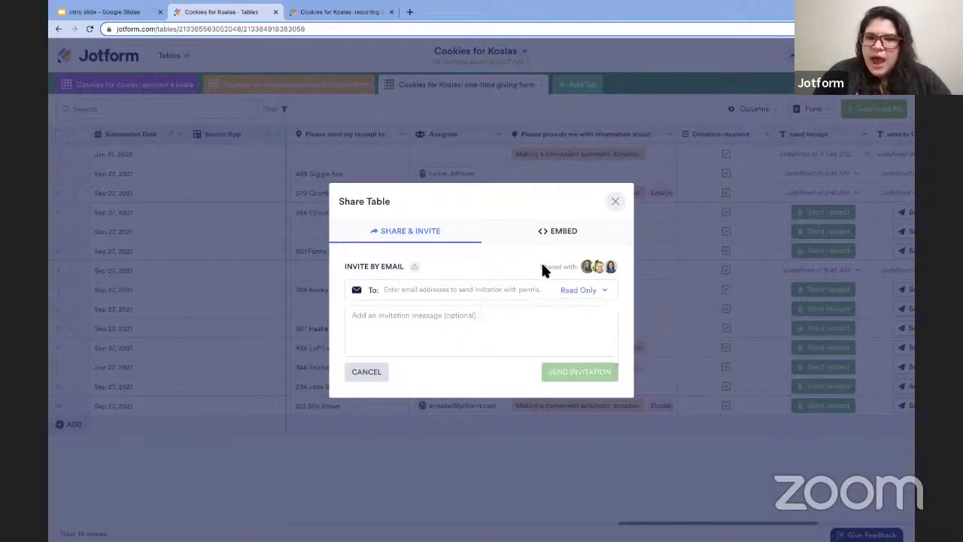
Inspect the shared users' Read Only permissions and resend/revoke actions, then close the dialog.
click(606, 269)
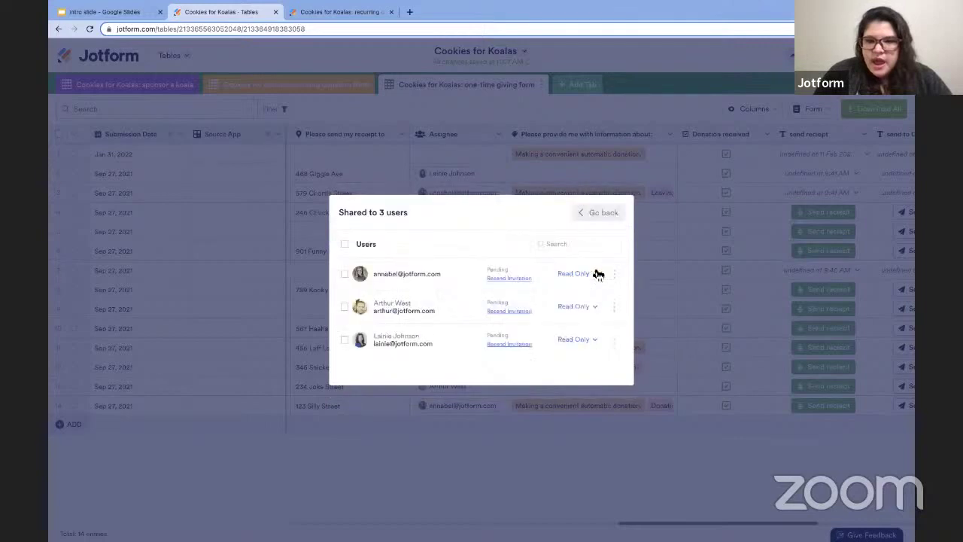
click(593, 273)
click(481, 248)
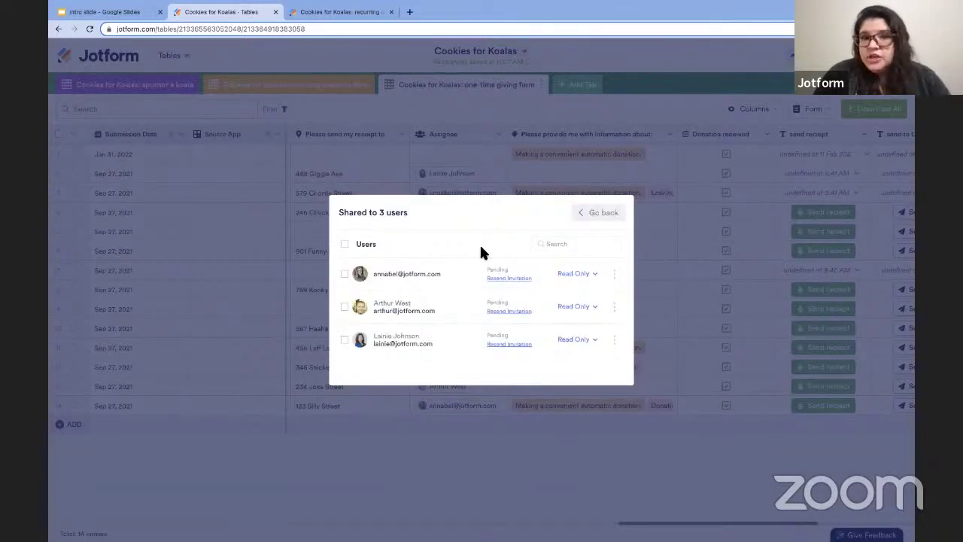
click(587, 275)
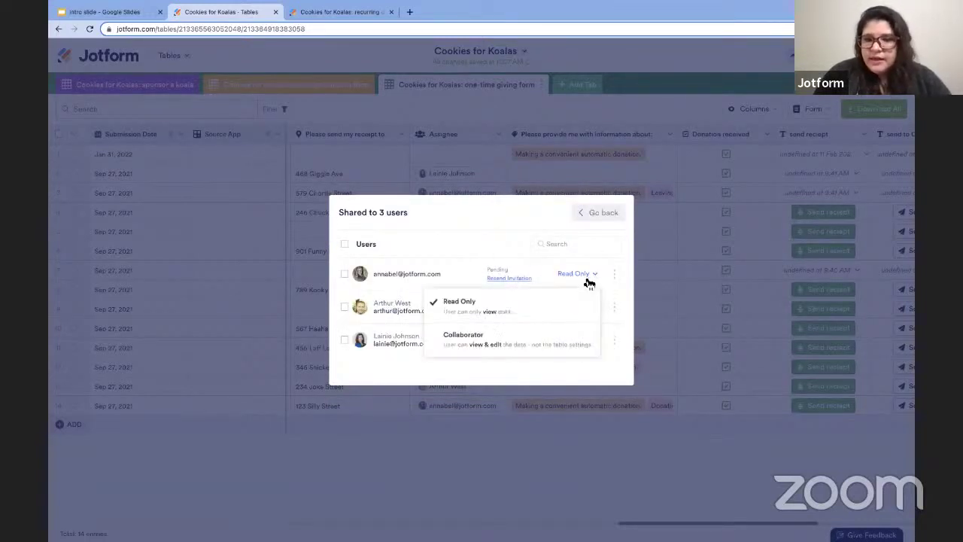
click(615, 276)
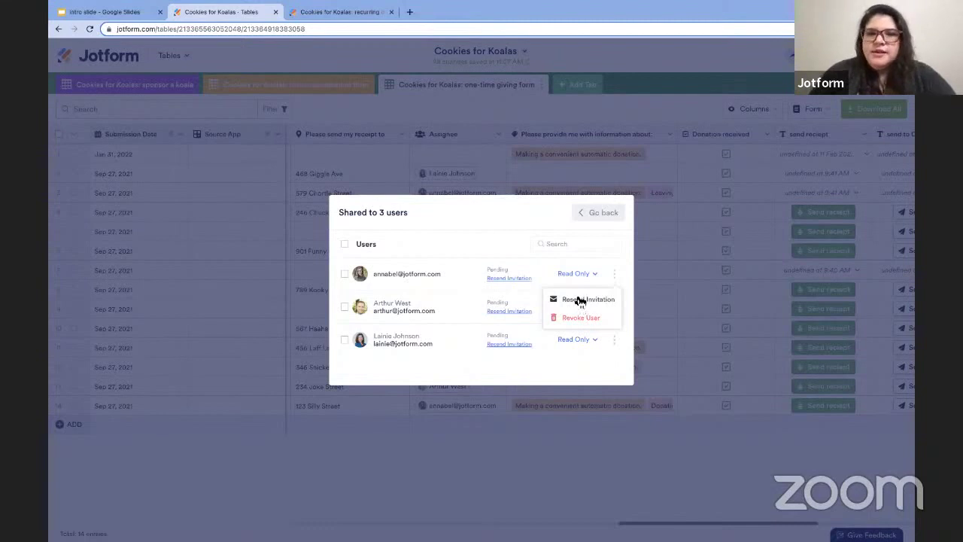
click(489, 110)
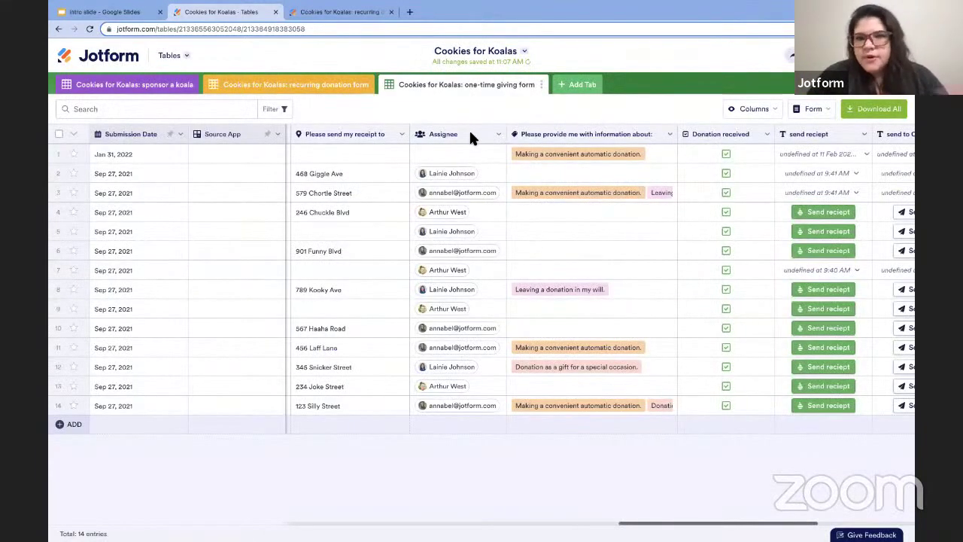
scroll(628, 222, right, 5)
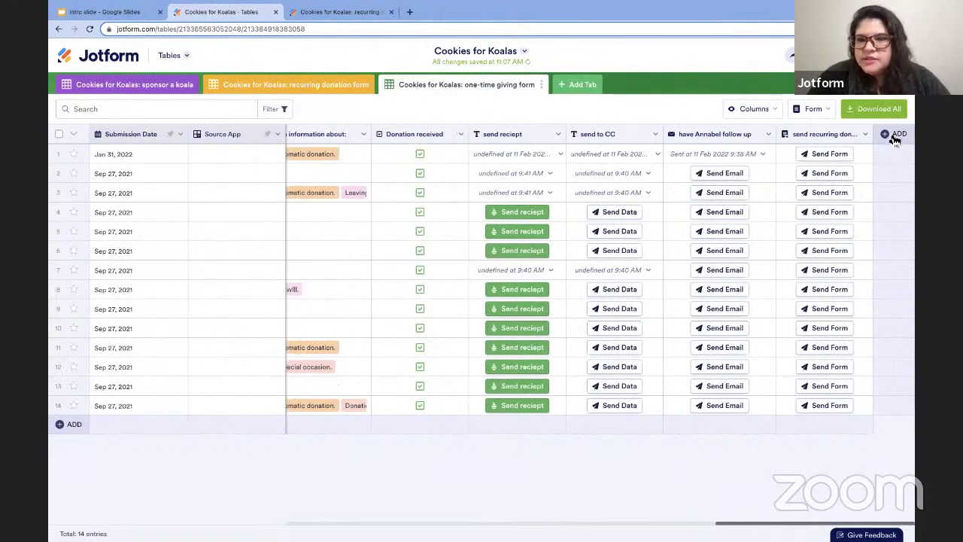
click(886, 134)
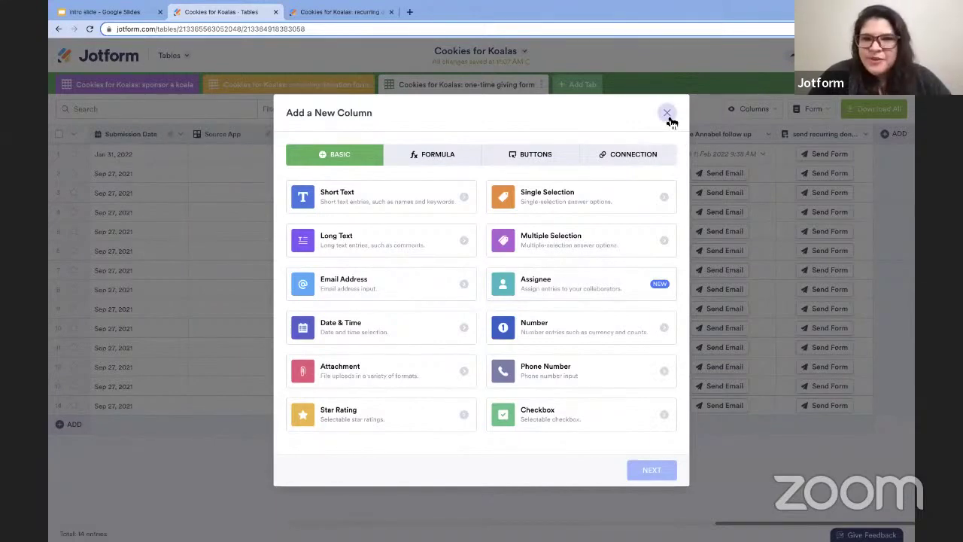
click(668, 113)
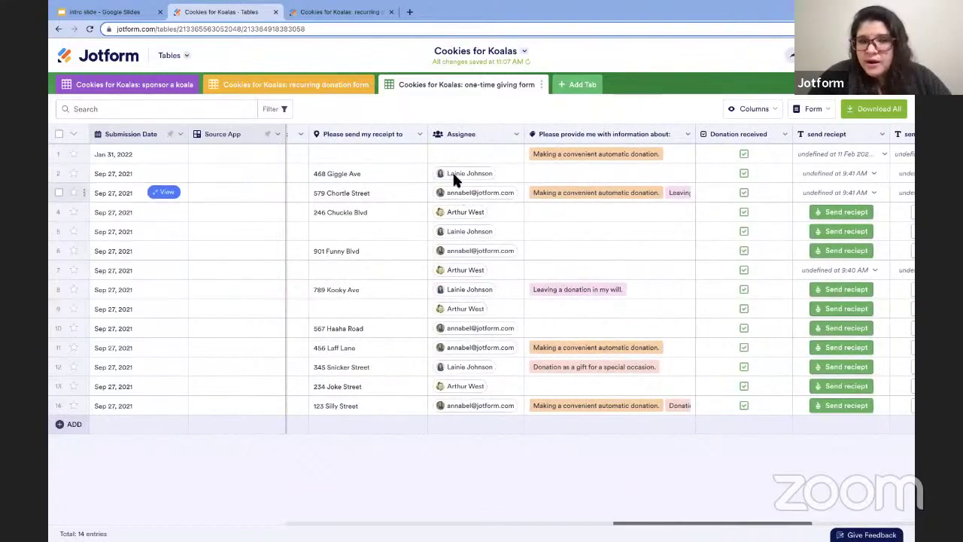
Remove the assignee chip from row 2 so its Assignee cell is empty like row 1's.
click(460, 155)
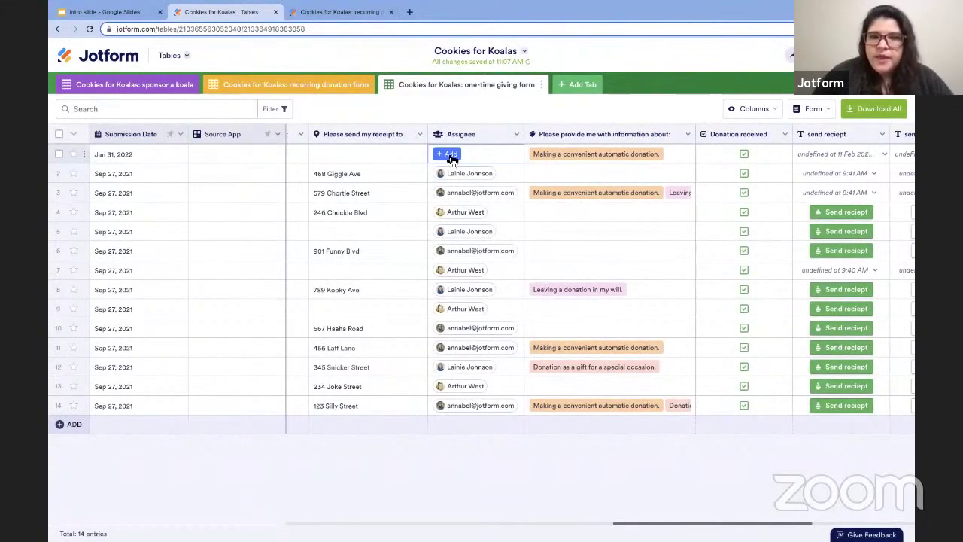
click(450, 155)
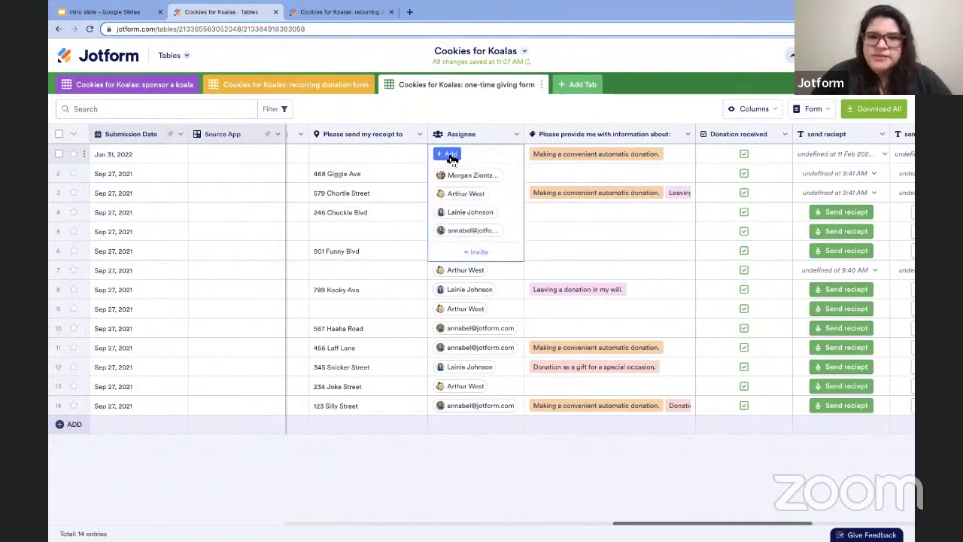
click(456, 110)
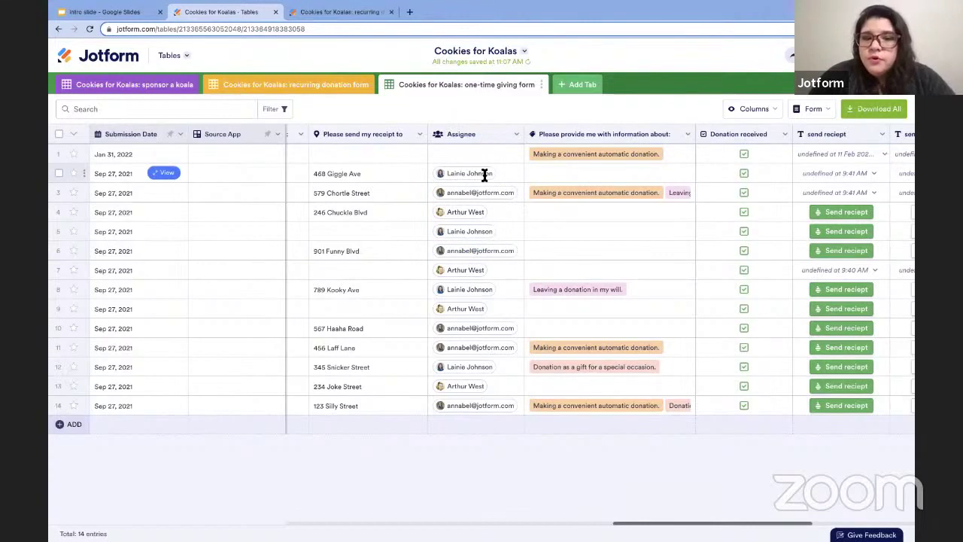
click(481, 174)
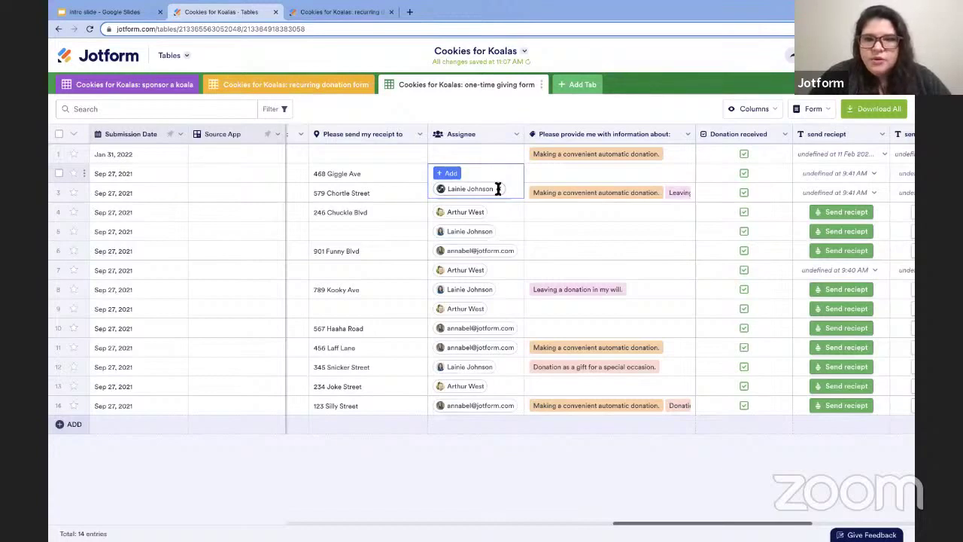
click(497, 189)
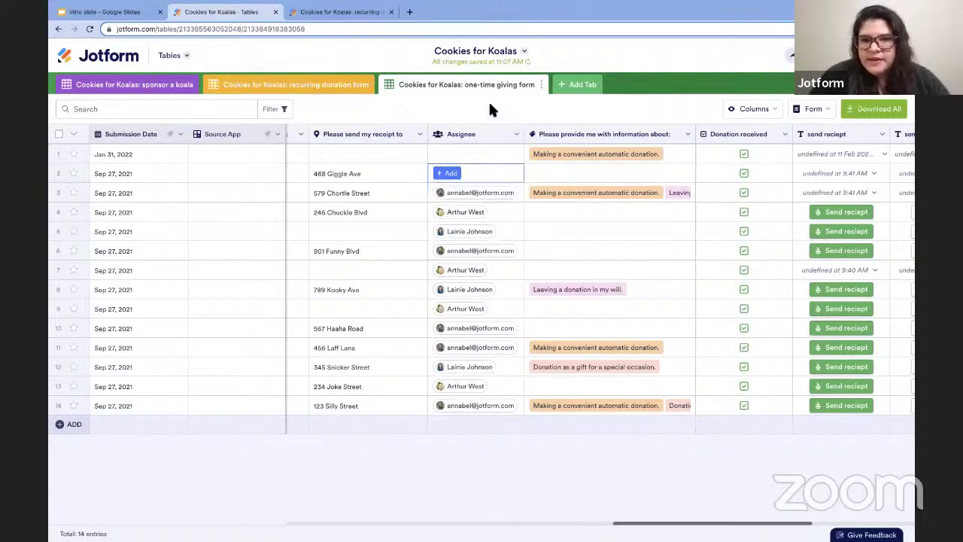
click(490, 104)
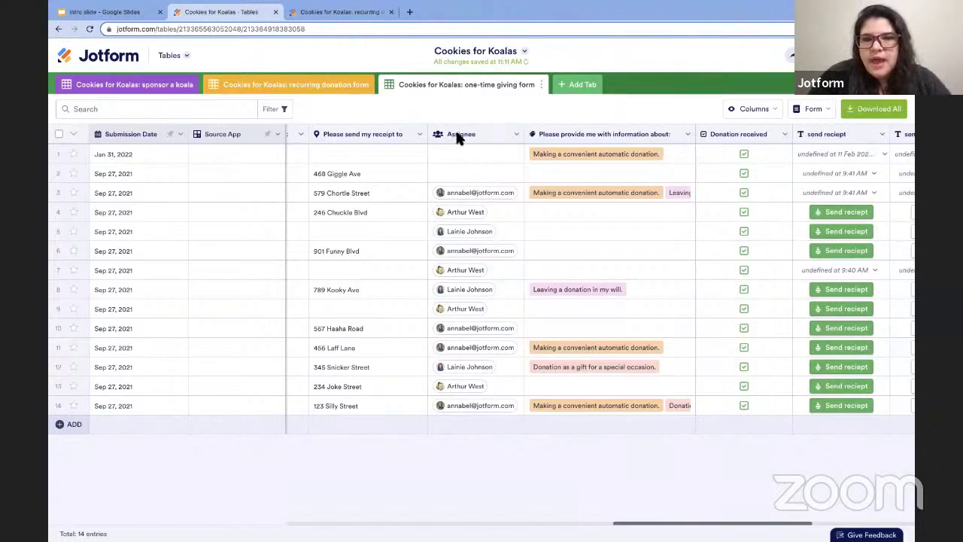
click(518, 136)
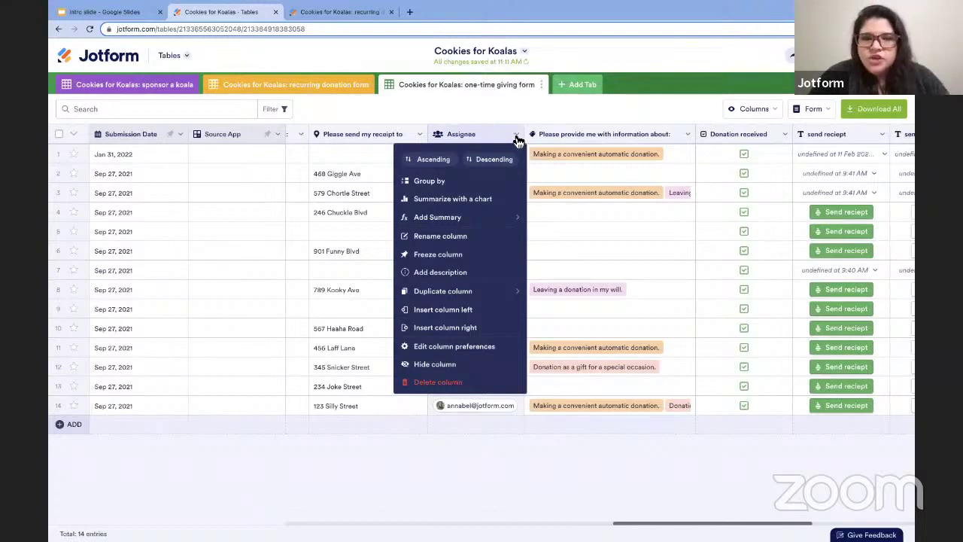
click(467, 201)
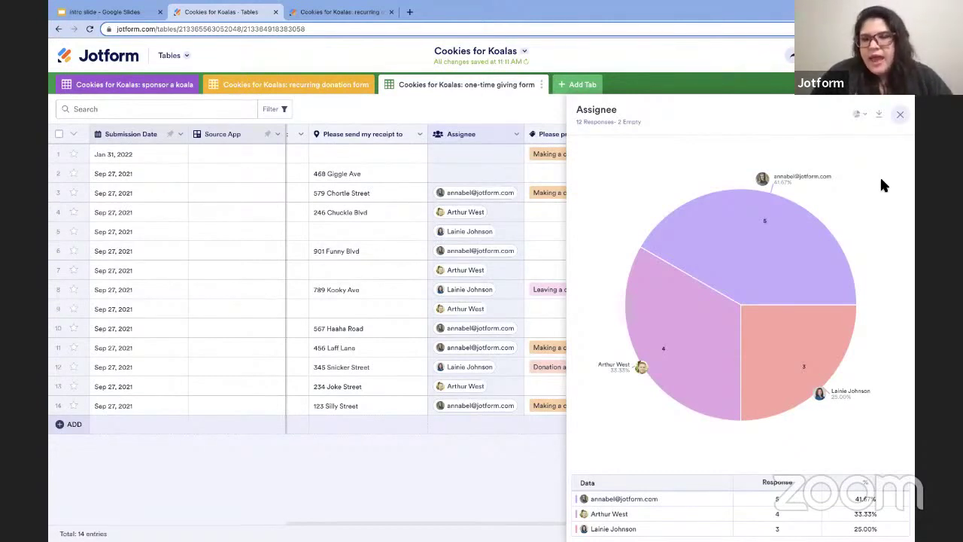
mouse_move(802, 256)
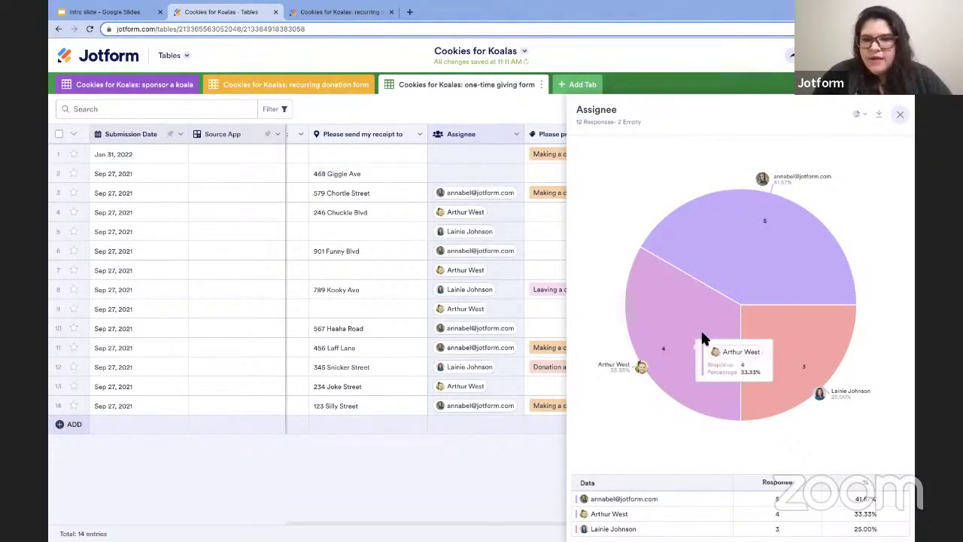
mouse_move(817, 340)
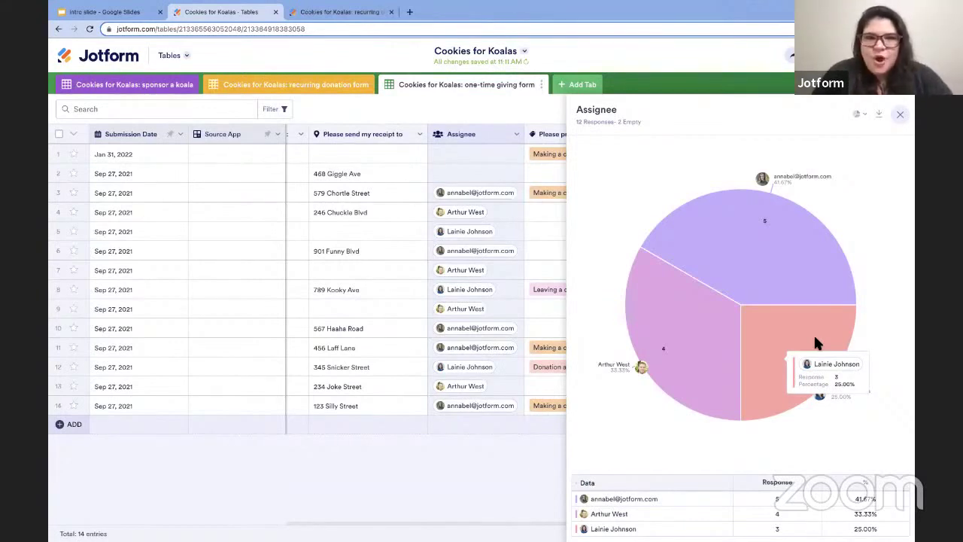
click(862, 114)
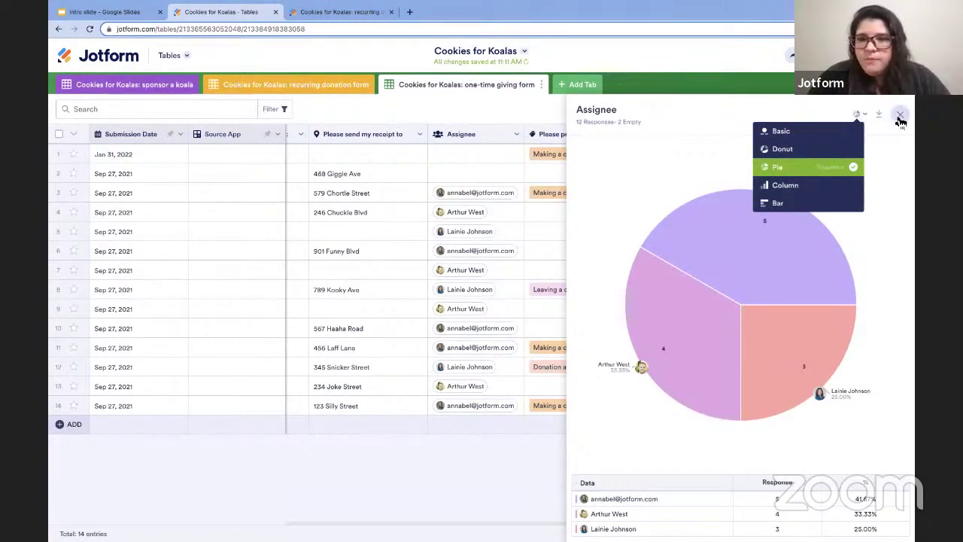
click(900, 115)
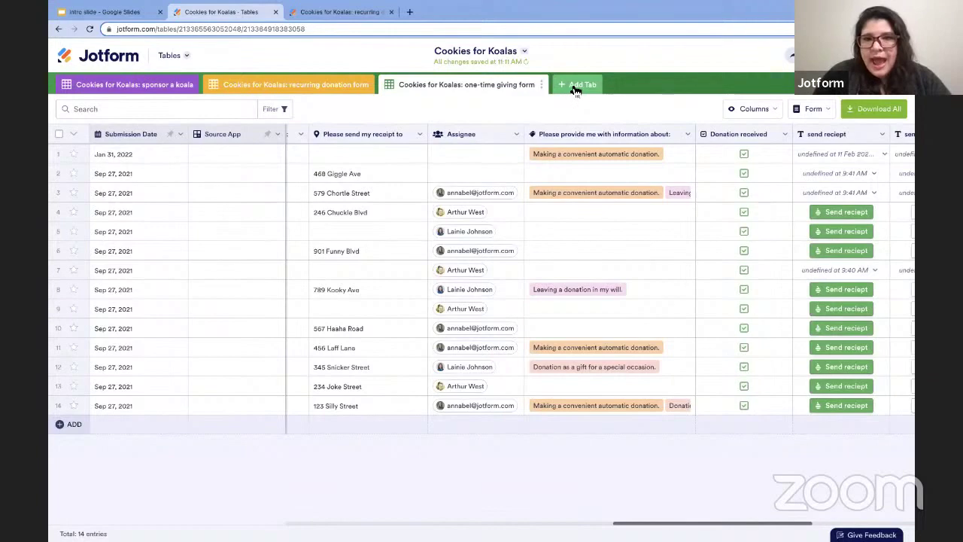
Add a Reports tab built from the one-time giving form using the Compact Report layout.
click(576, 89)
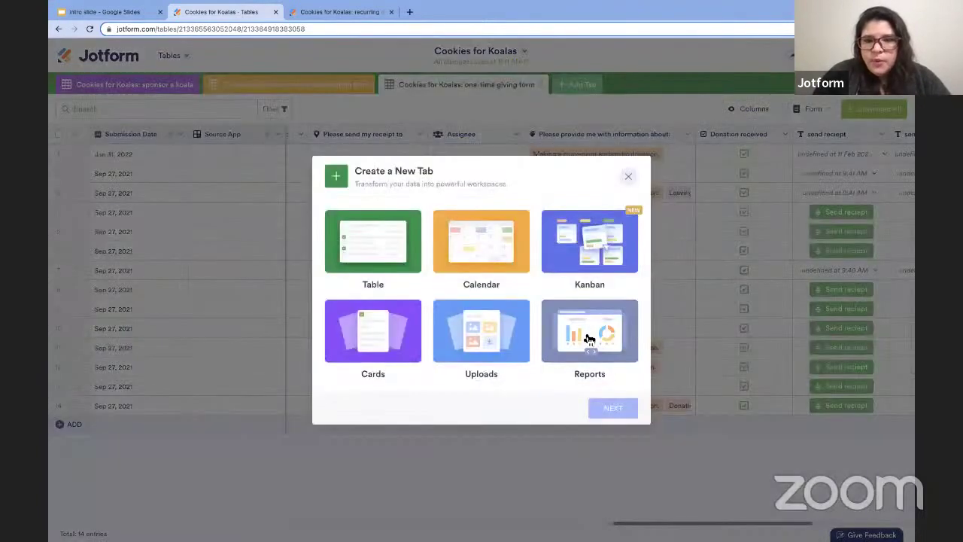
click(590, 338)
click(607, 408)
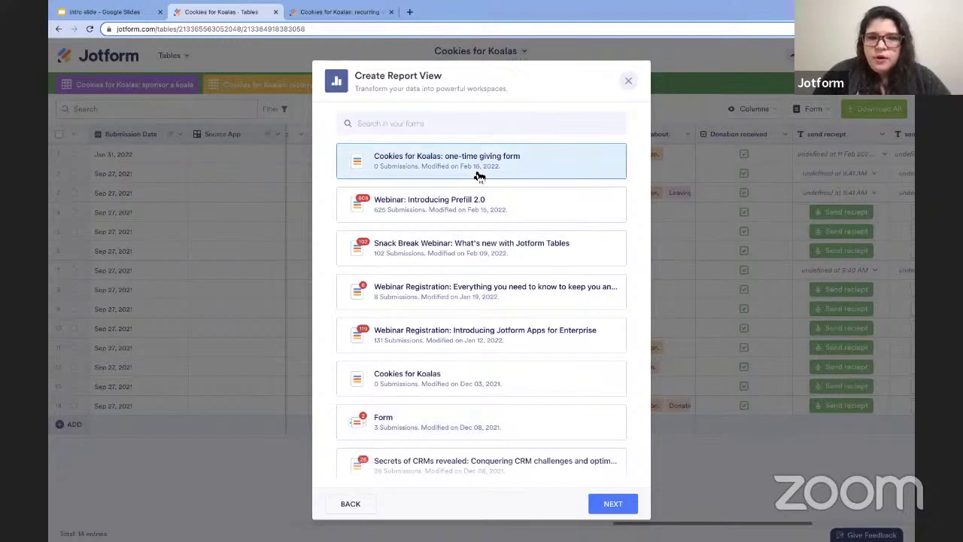
click(613, 503)
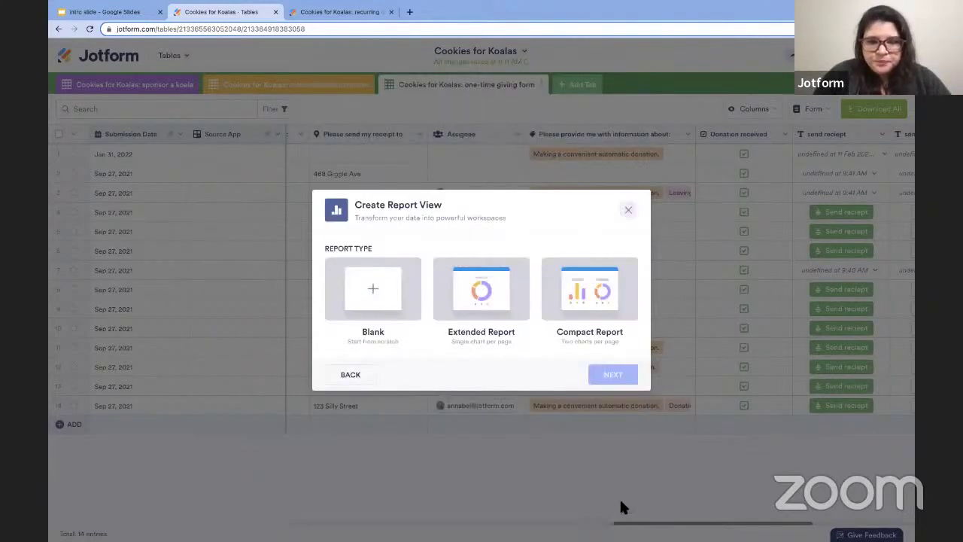
click(595, 302)
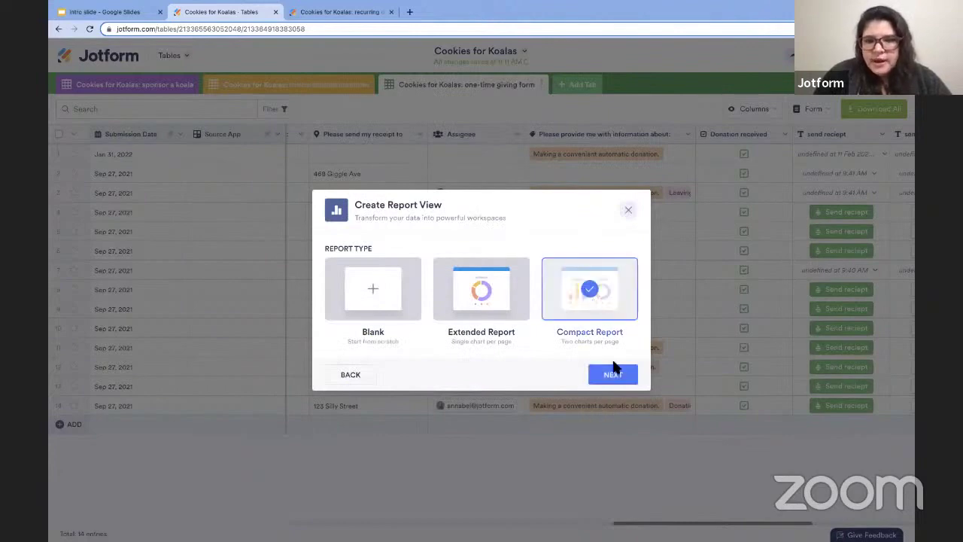
click(615, 375)
click(612, 370)
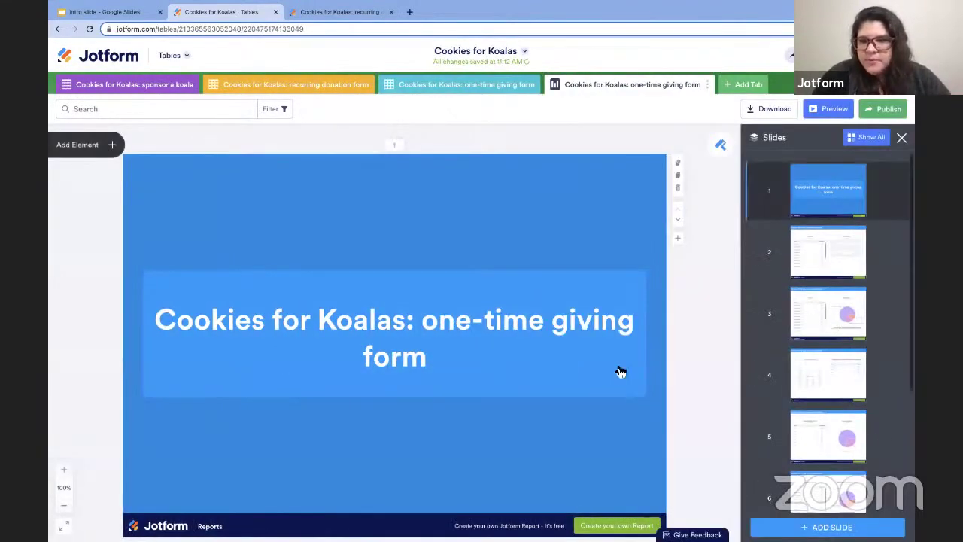
Review the report's slide 7 Assignee chart, then return to the donor table.
click(845, 441)
scroll(846, 440, down, 2)
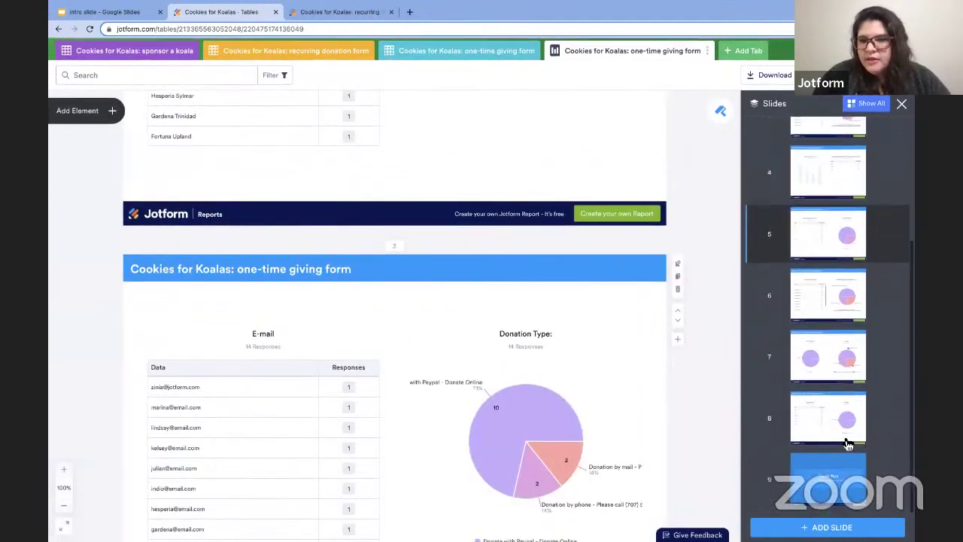
click(841, 366)
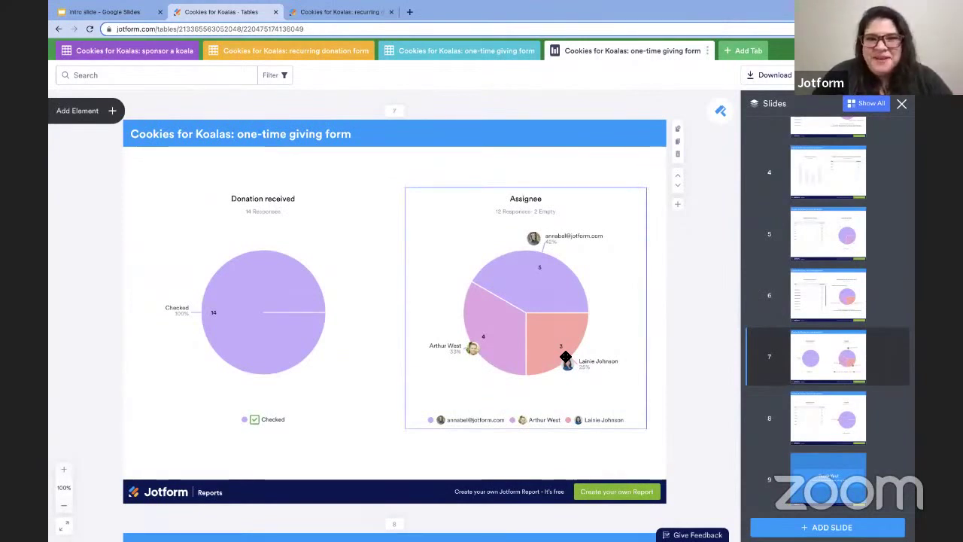
click(470, 53)
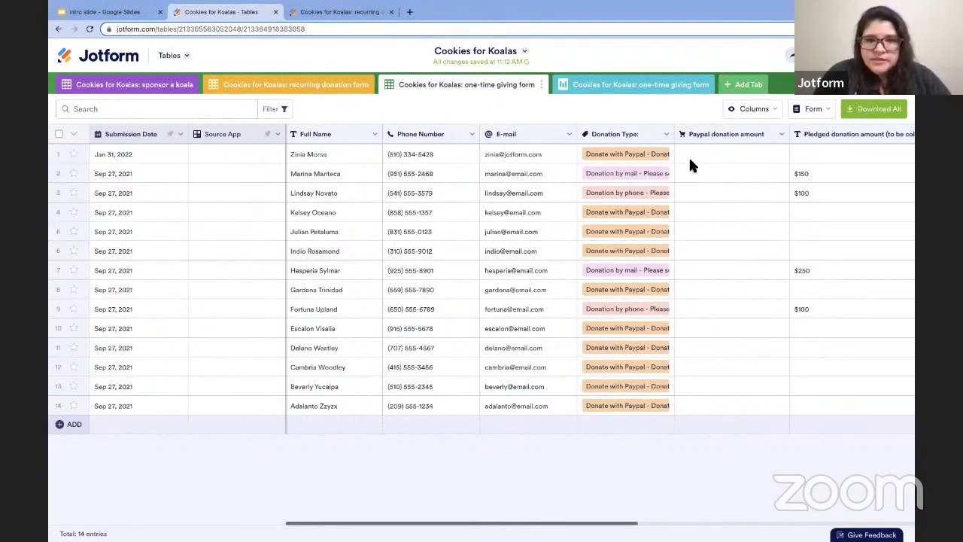
Scroll right across the one-time giving table to review the donation-received and follow-up columns.
scroll(721, 202, right, 2)
scroll(721, 203, right, 10)
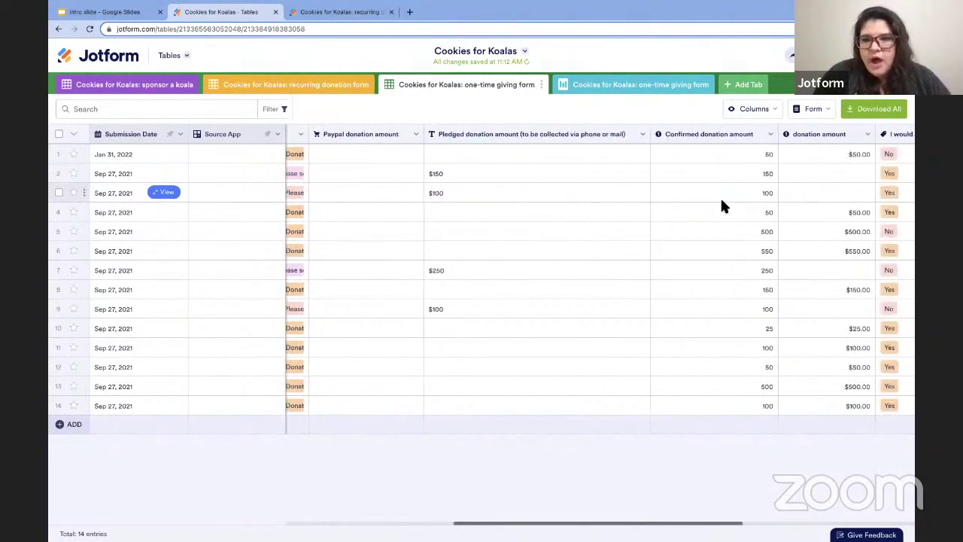
scroll(720, 197, right, 15)
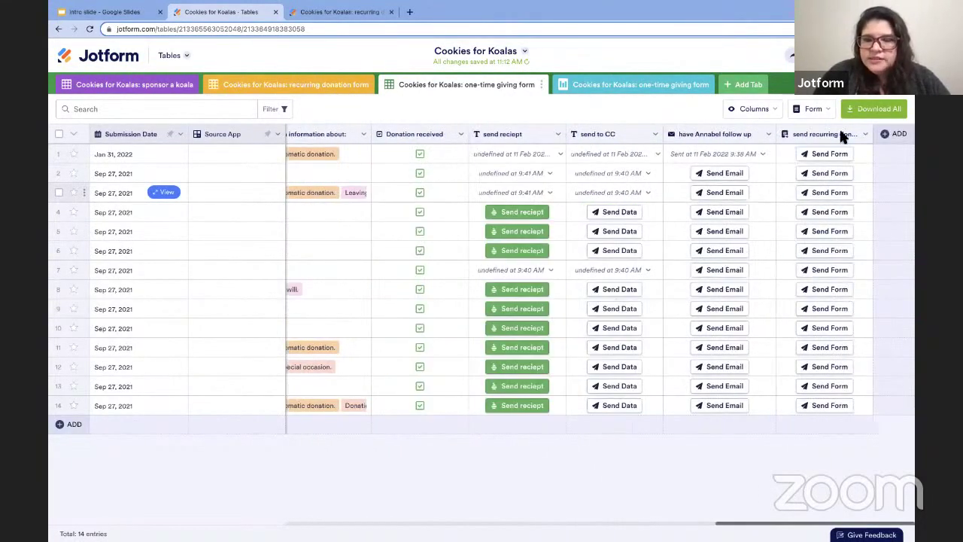